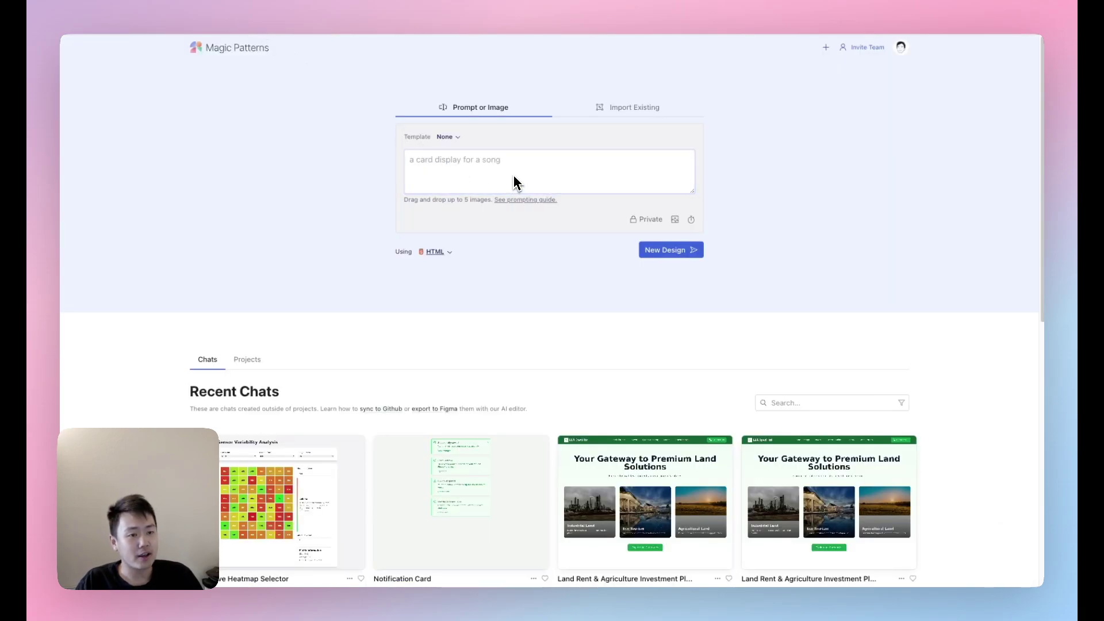
Generate a first design from the pasted button screenshot with the prompt 'recreate the image'.
{"action": "key", "text": "super+v"}
{"action": "left_click", "coordinate": [515, 182]}
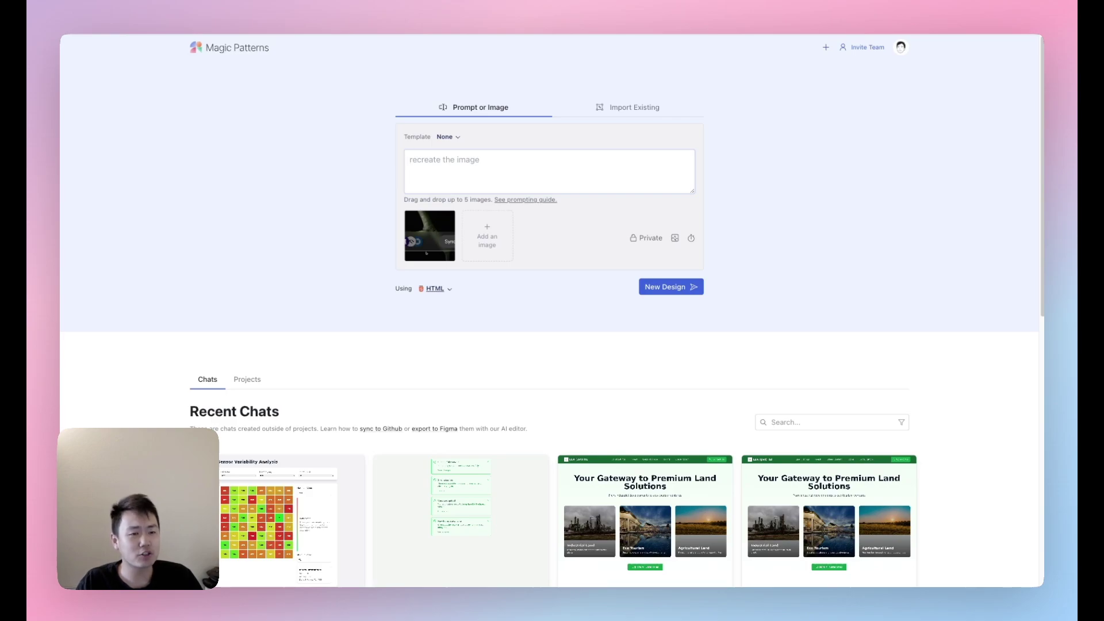
{"action": "key", "text": "Return"}
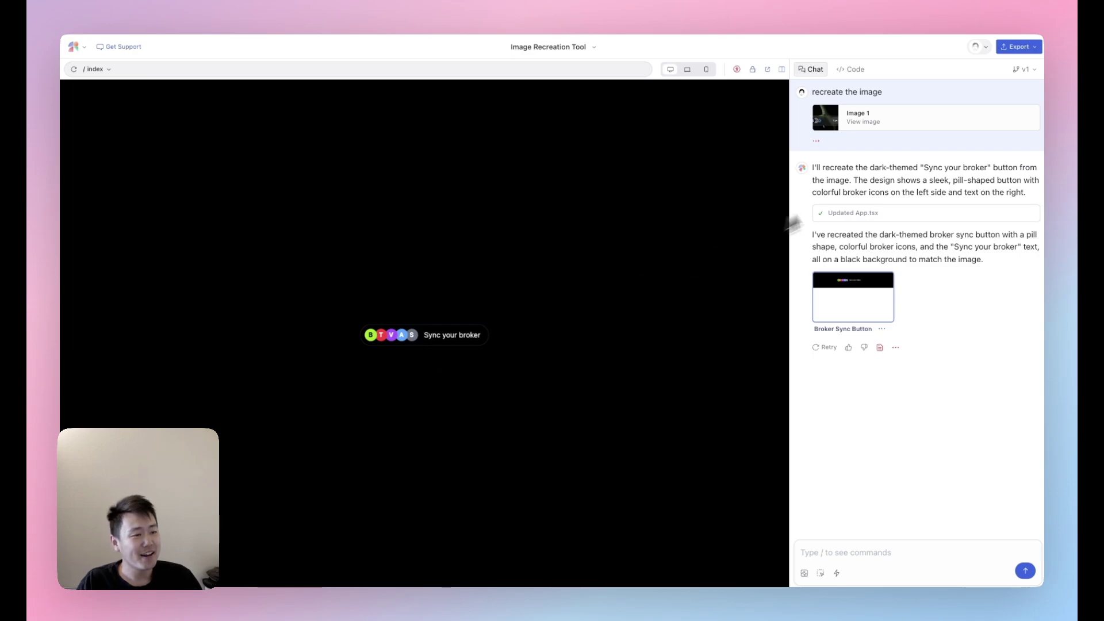
Compare the first version with the enlarged reference, then attach the green-leaf photo to the chat.
{"action": "left_click", "coordinate": [868, 123]}
{"action": "left_click", "coordinate": [779, 192]}
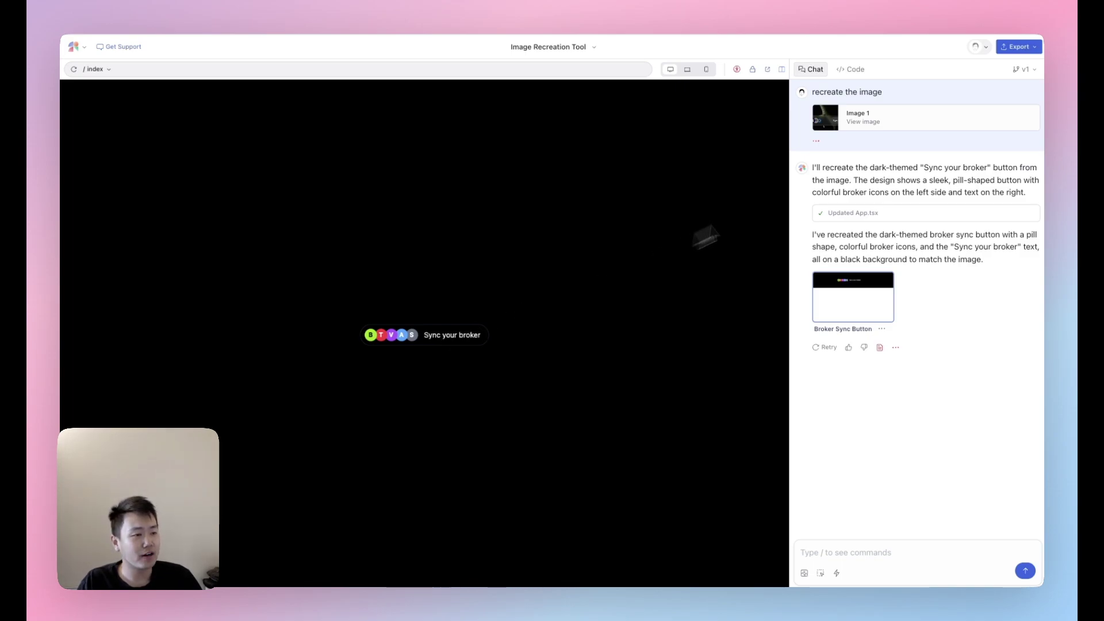
{"action": "left_click", "coordinate": [878, 126]}
{"action": "left_click", "coordinate": [628, 241]}
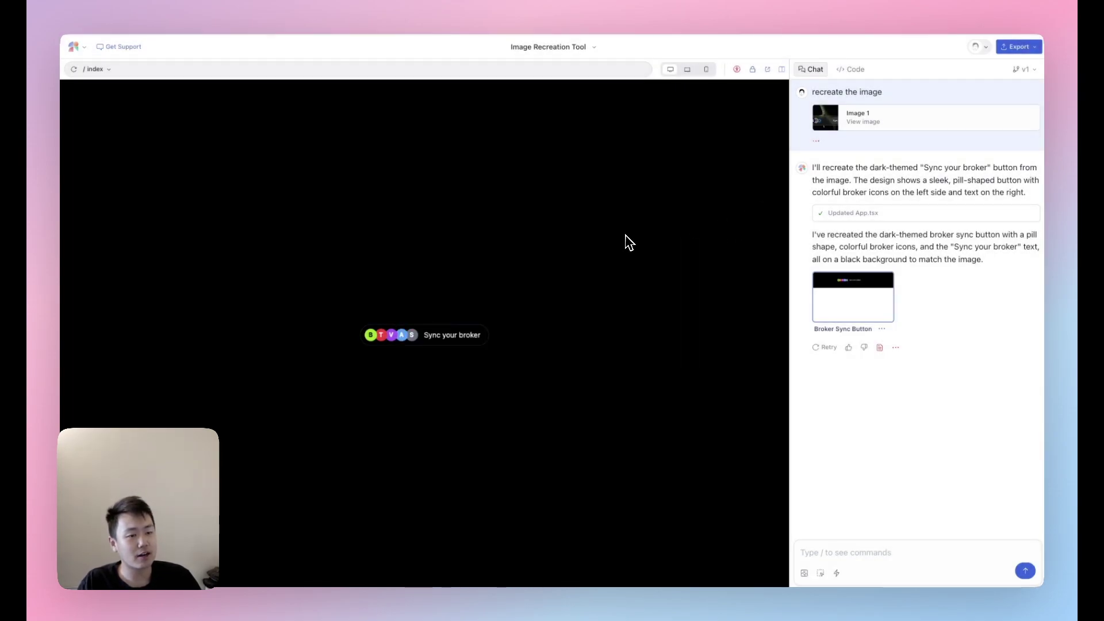
{"action": "key", "text": "super+v"}
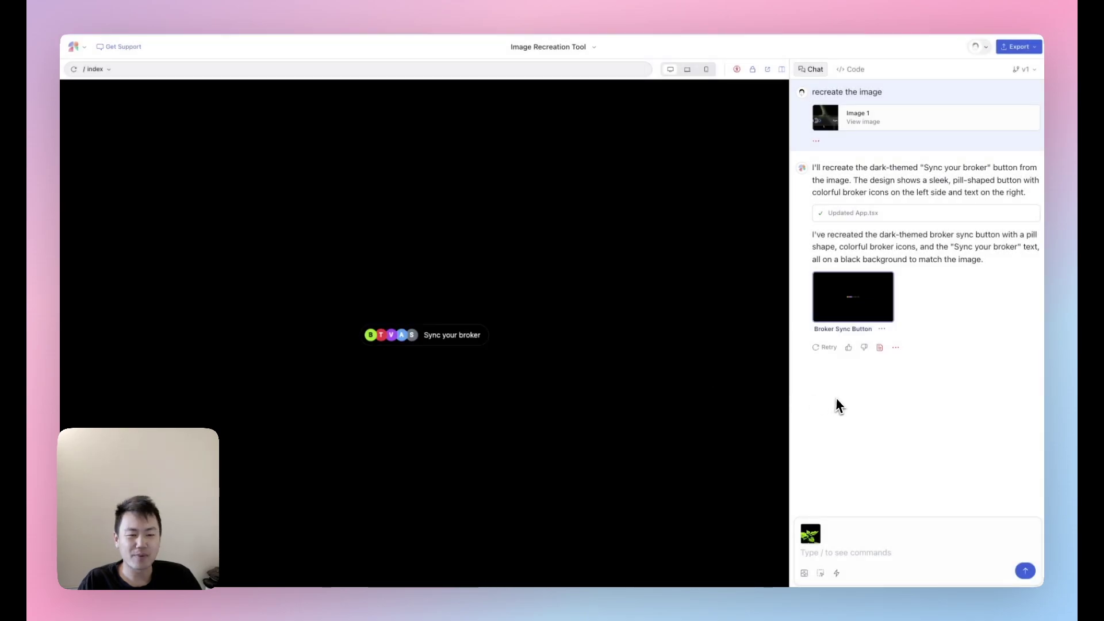
Send 'replace the background with this image' with the leaf photo attached.
{"action": "left_click", "coordinate": [889, 558]}
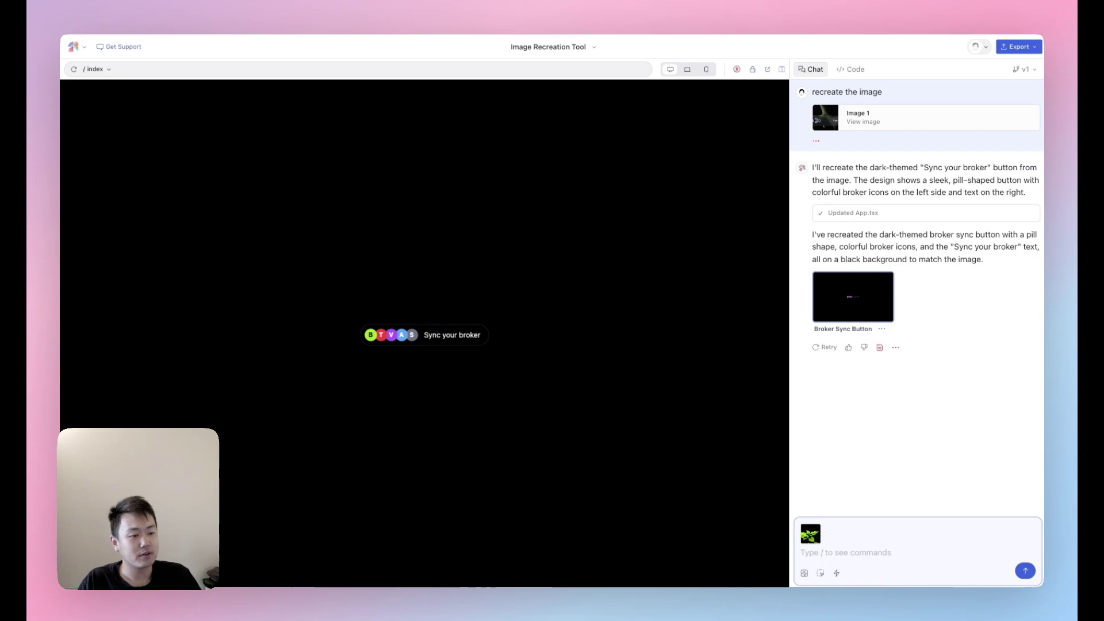
{"action": "type", "text": "replace the background with this image"}
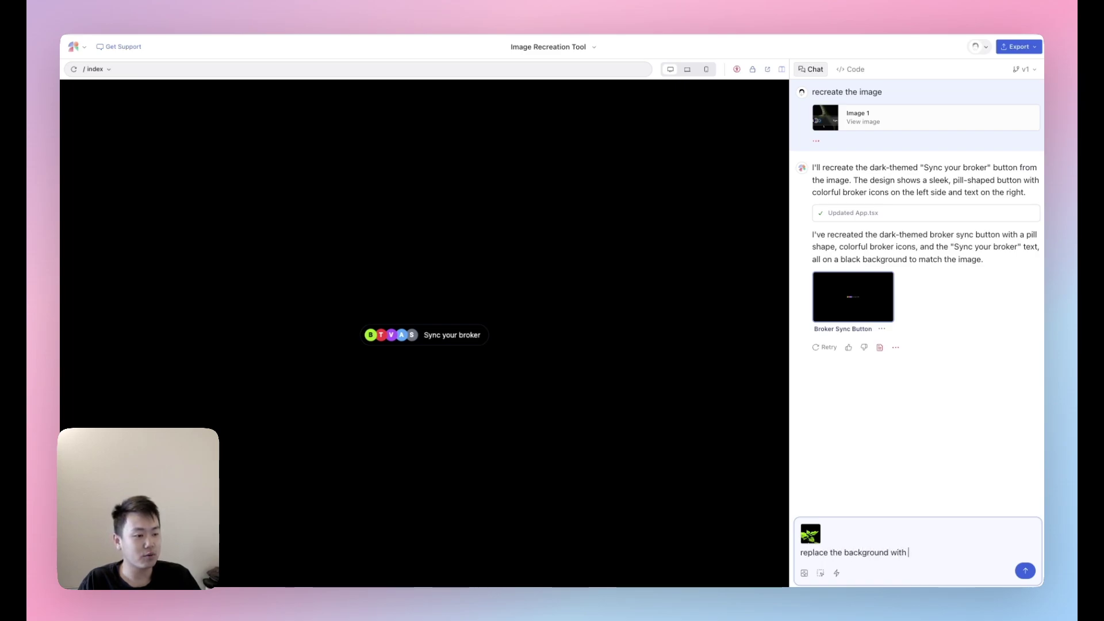
{"action": "key", "text": "Return"}
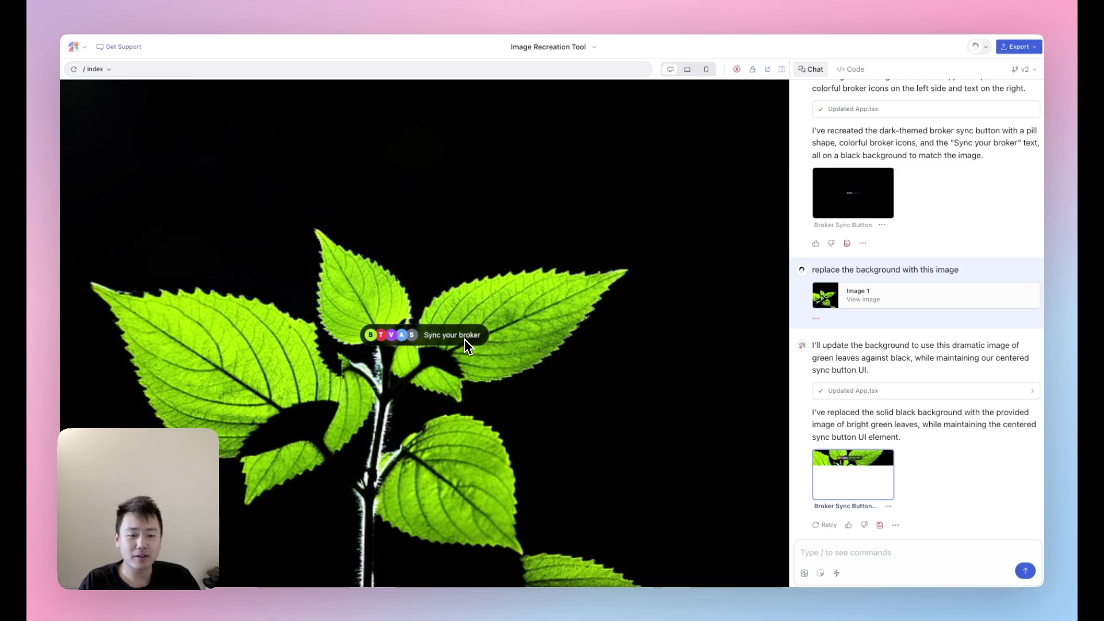
Copy the original reference image from its enlarged preview.
{"action": "scroll", "coordinate": [889, 179], "scroll_direction": "up", "scroll_amount": 3}
{"action": "left_click", "coordinate": [894, 122]}
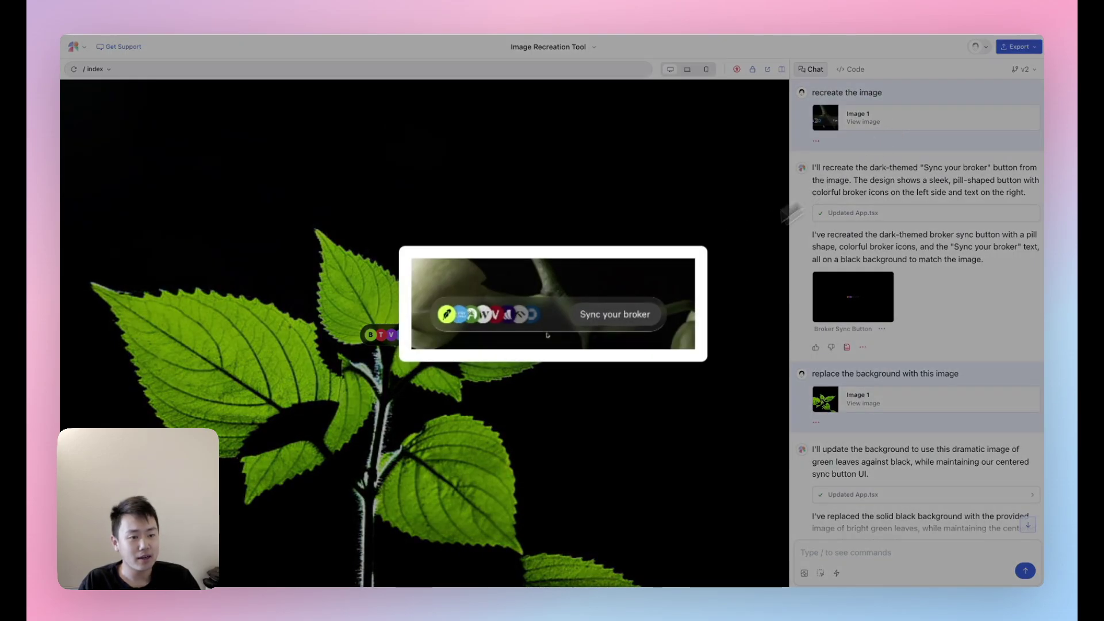
{"action": "key", "text": "Escape"}
{"action": "scroll", "coordinate": [922, 464], "scroll_direction": "down", "scroll_amount": 3}
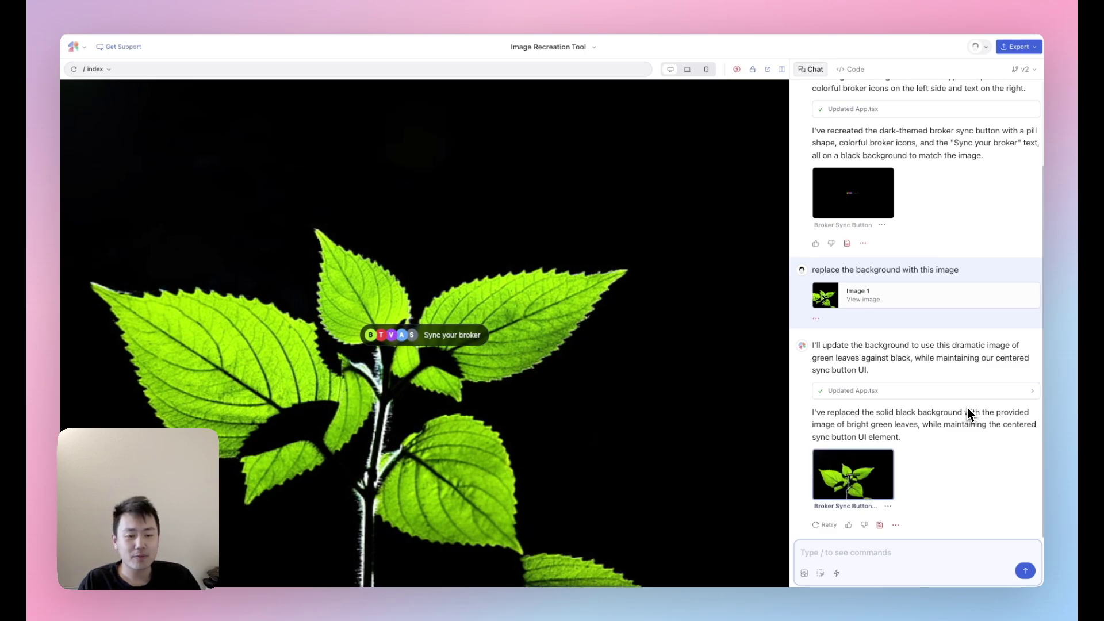
{"action": "scroll", "coordinate": [922, 268], "scroll_direction": "up", "scroll_amount": 3}
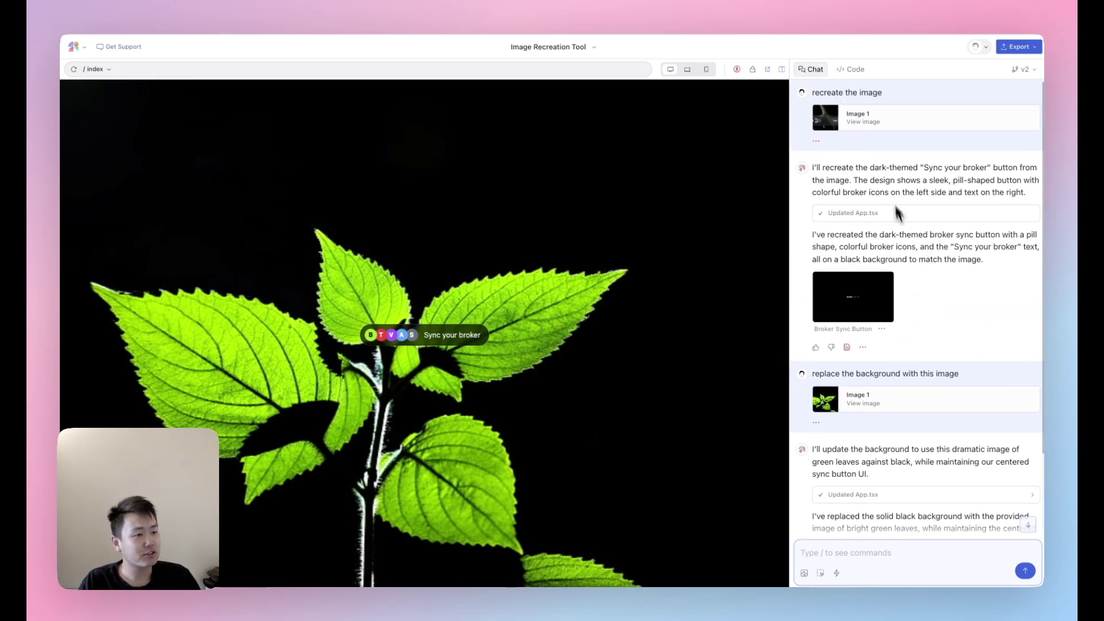
{"action": "left_click", "coordinate": [882, 131]}
{"action": "right_click", "coordinate": [621, 286]}
{"action": "left_click", "coordinate": [650, 321]}
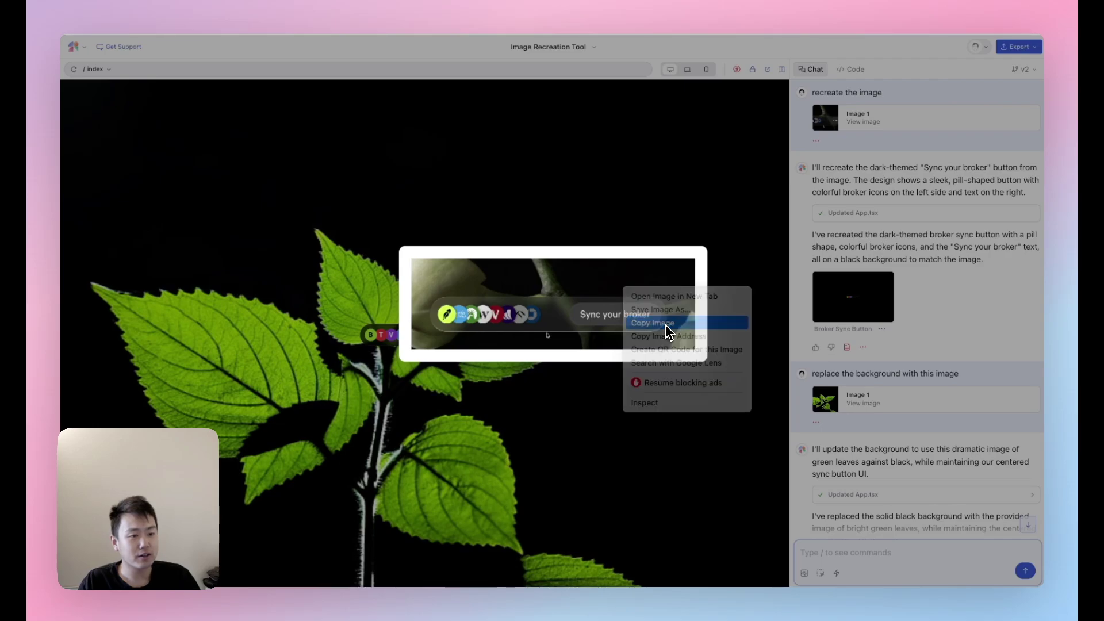
{"action": "key", "text": "Escape"}
{"action": "scroll", "coordinate": [910, 422], "scroll_direction": "down", "scroll_amount": 3}
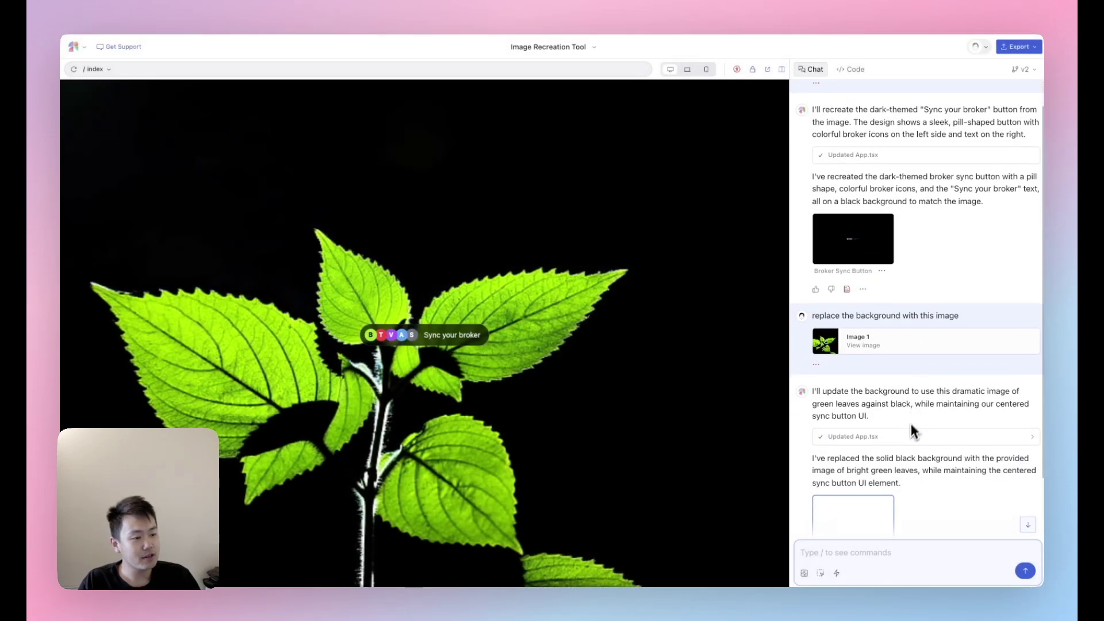
Paste the reference into chat and send 'make the component look more like the image'.
{"action": "left_click", "coordinate": [848, 549]}
{"action": "key", "text": "super+v"}
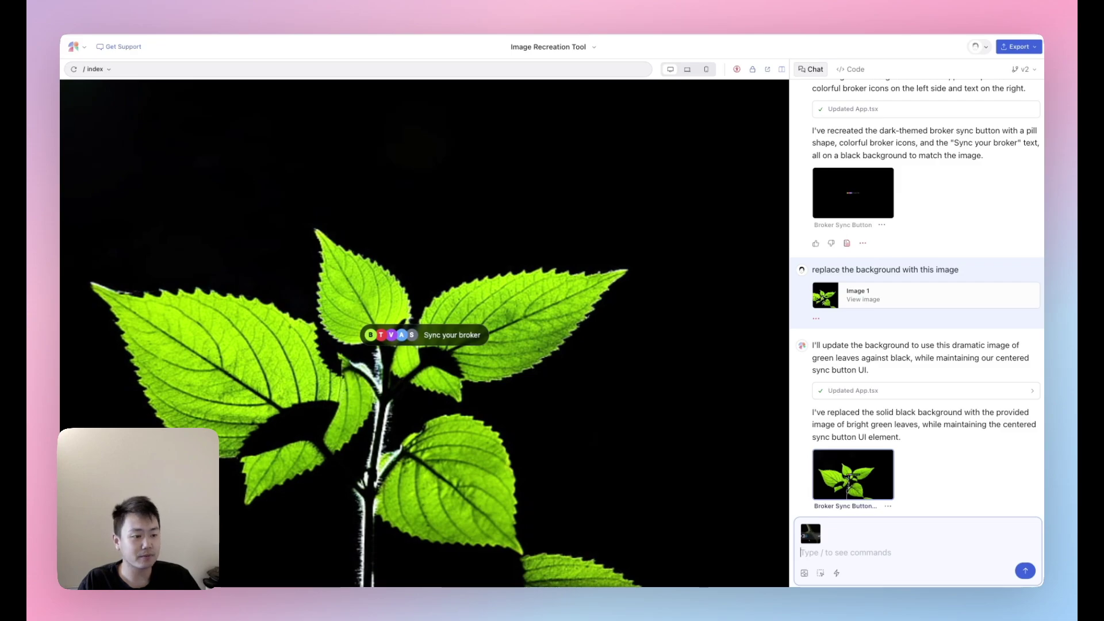
{"action": "type", "text": "make the component look more like the image"}
{"action": "key", "text": "Return"}
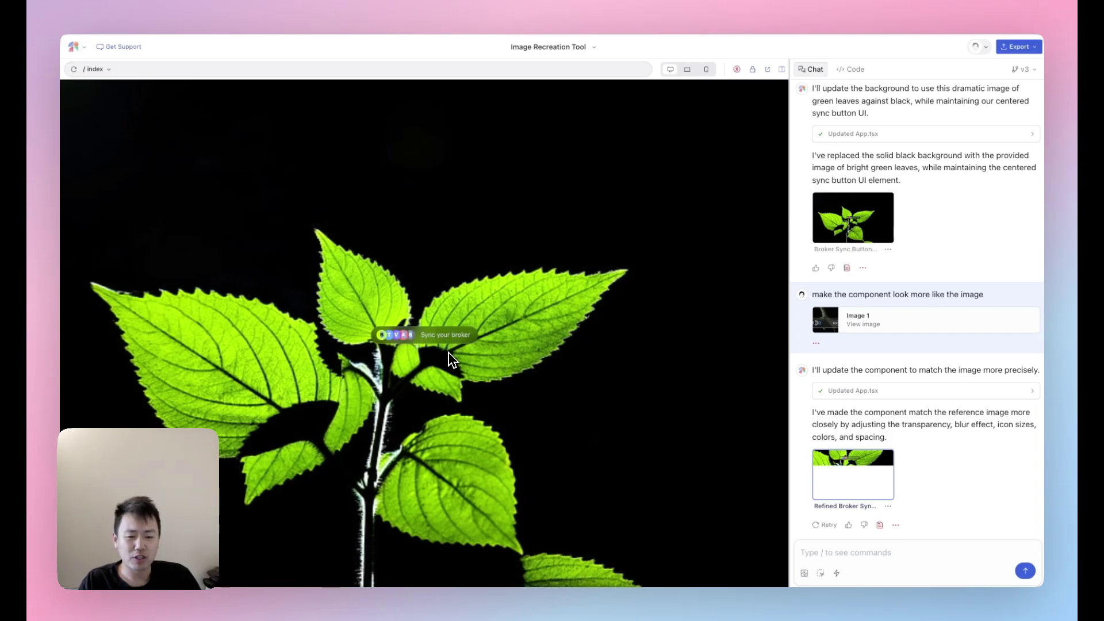
Send 'make it a little bit bigger', then enlarge the reference image for comparison.
{"action": "left_click", "coordinate": [891, 551]}
{"action": "type", "text": "make it a little bit bigger"}
{"action": "key", "text": "Return"}
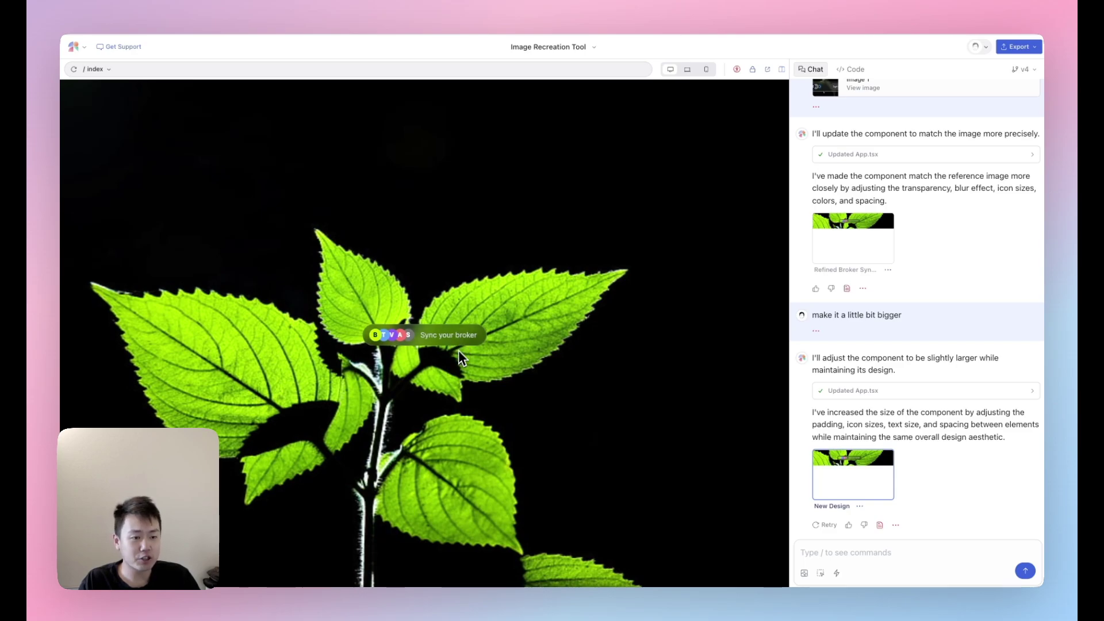
{"action": "scroll", "coordinate": [930, 414], "scroll_direction": "up", "scroll_amount": 4}
{"action": "left_click", "coordinate": [914, 295]}
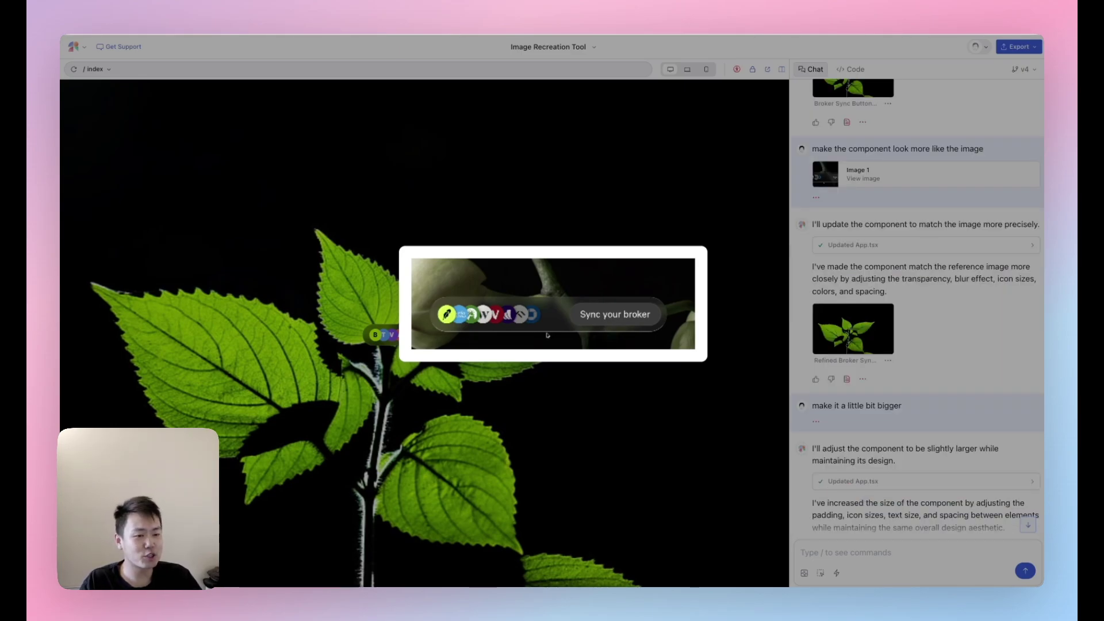
Request a separate, darker inner pill for the 'Sync your broker' text.
{"action": "left_click", "coordinate": [632, 368]}
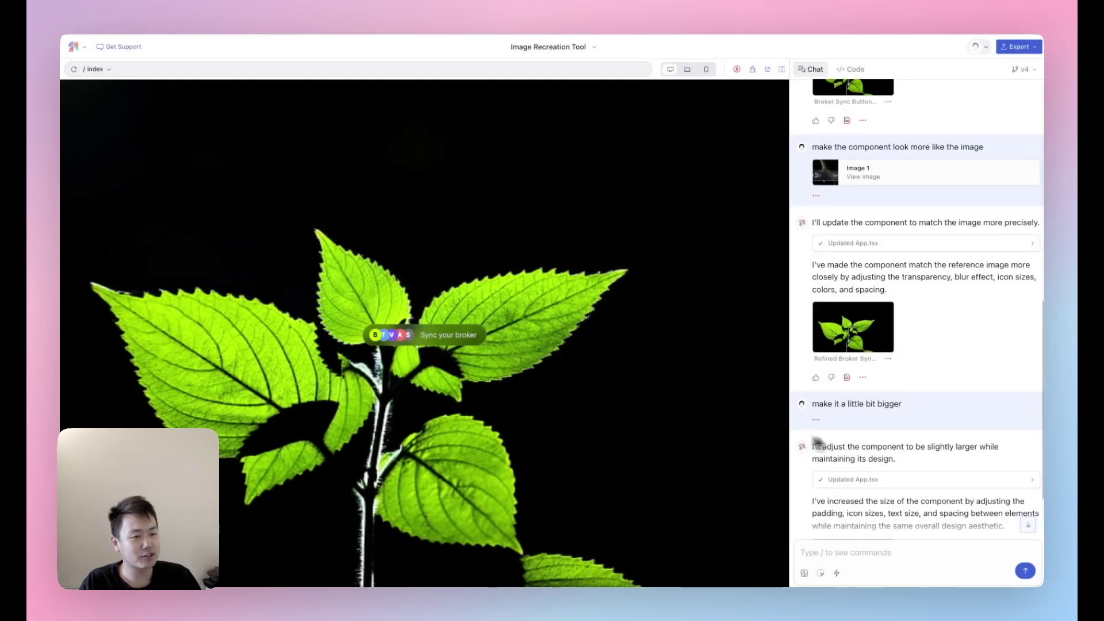
{"action": "scroll", "coordinate": [862, 440], "scroll_direction": "down", "scroll_amount": 3}
{"action": "left_click", "coordinate": [869, 555]}
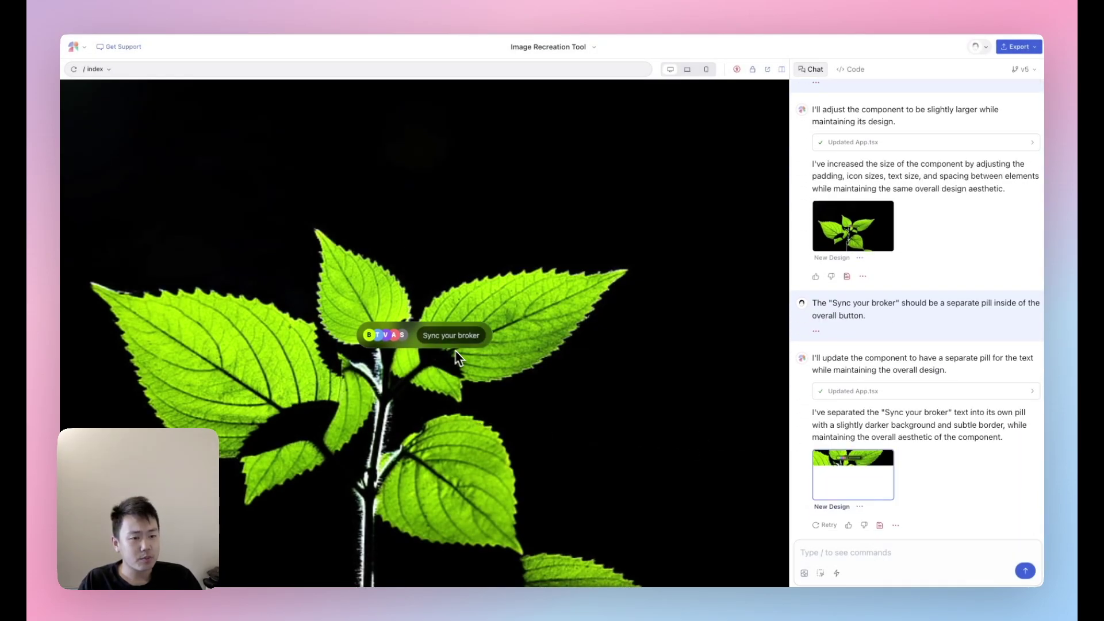
{"action": "scroll", "coordinate": [909, 373], "scroll_direction": "up", "scroll_amount": 10}
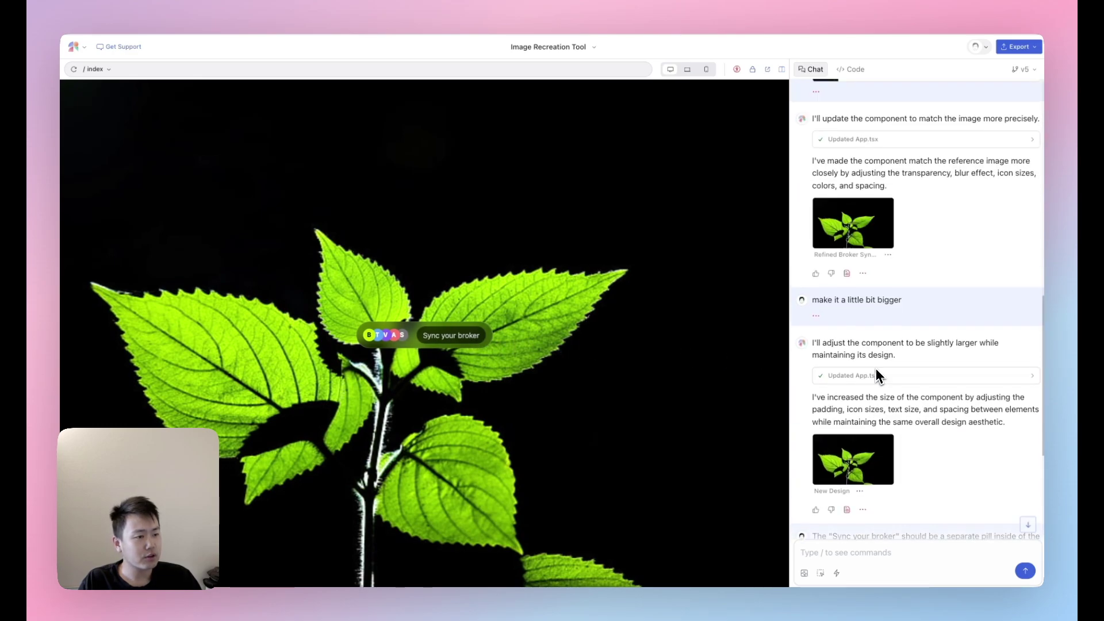
Copy the reference image from its enlarged preview.
{"action": "scroll", "coordinate": [907, 375], "scroll_direction": "up", "scroll_amount": 2}
{"action": "left_click", "coordinate": [887, 253]}
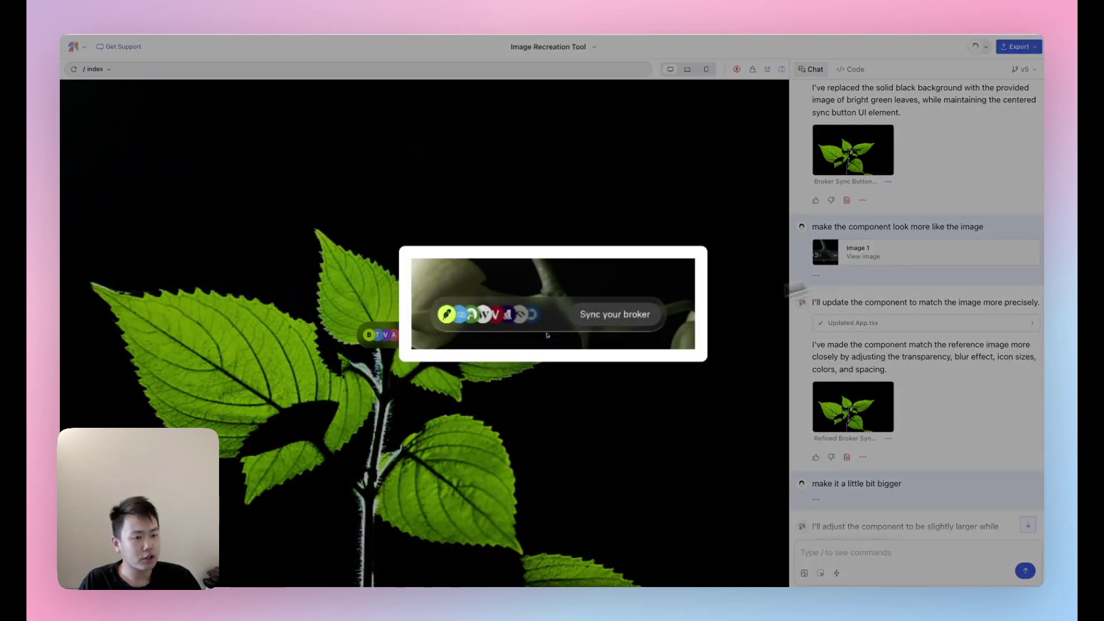
{"action": "right_click", "coordinate": [596, 322]}
{"action": "left_click", "coordinate": [624, 351]}
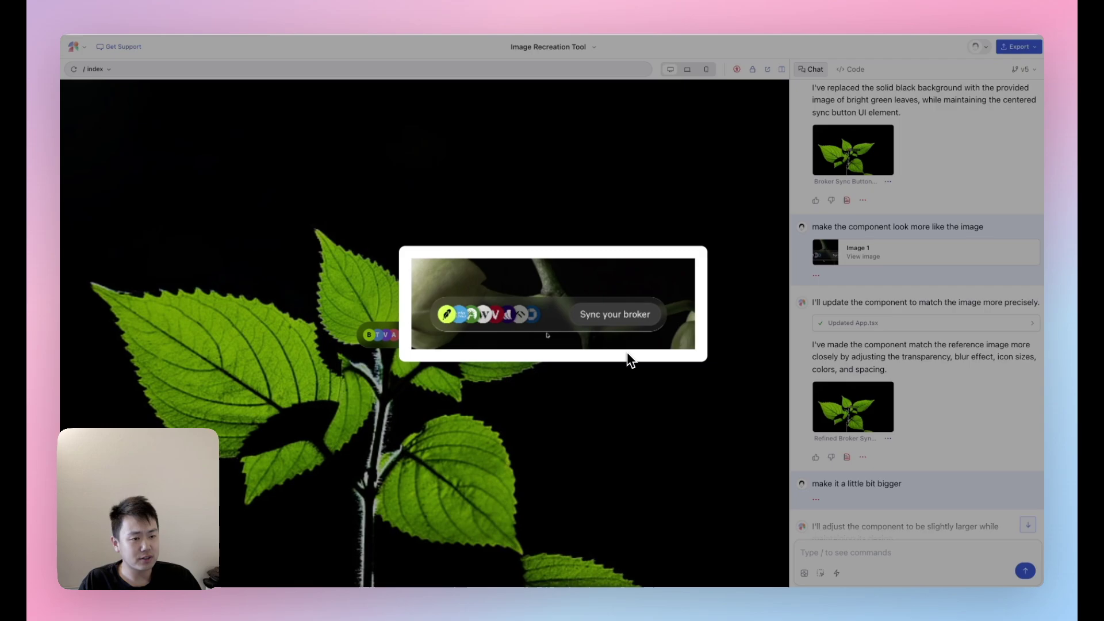
{"action": "left_click", "coordinate": [889, 348]}
Paste it and request a lighter 'Sync your broker' pill with a subtle gray gradient.
{"action": "scroll", "coordinate": [924, 443], "scroll_direction": "down", "scroll_amount": 10}
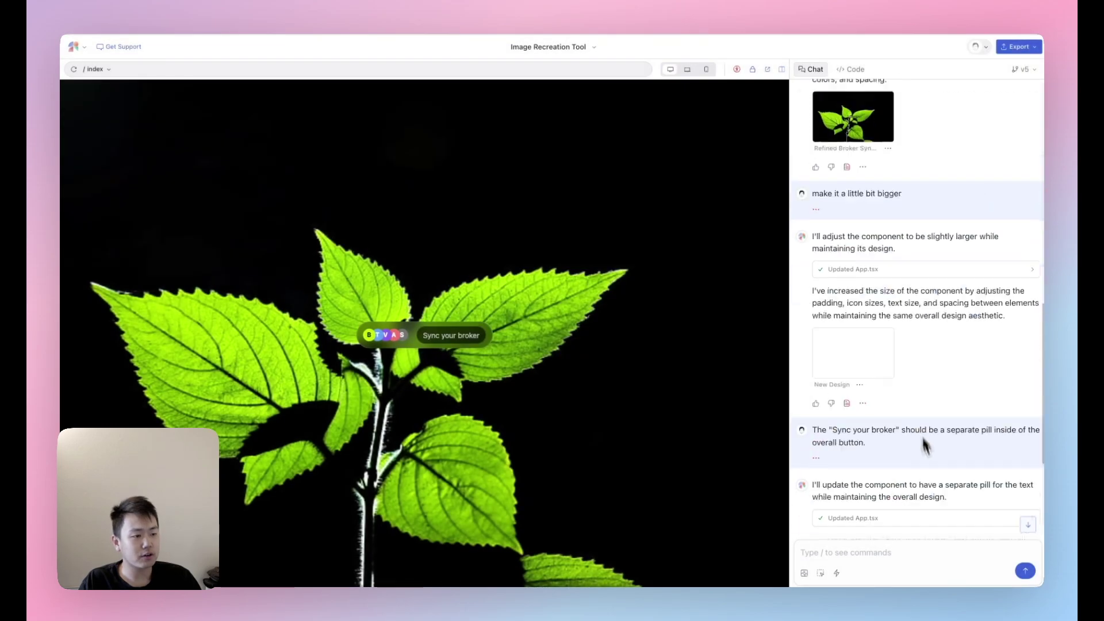
{"action": "left_click", "coordinate": [853, 551]}
{"action": "key", "text": "ctrl+v"}
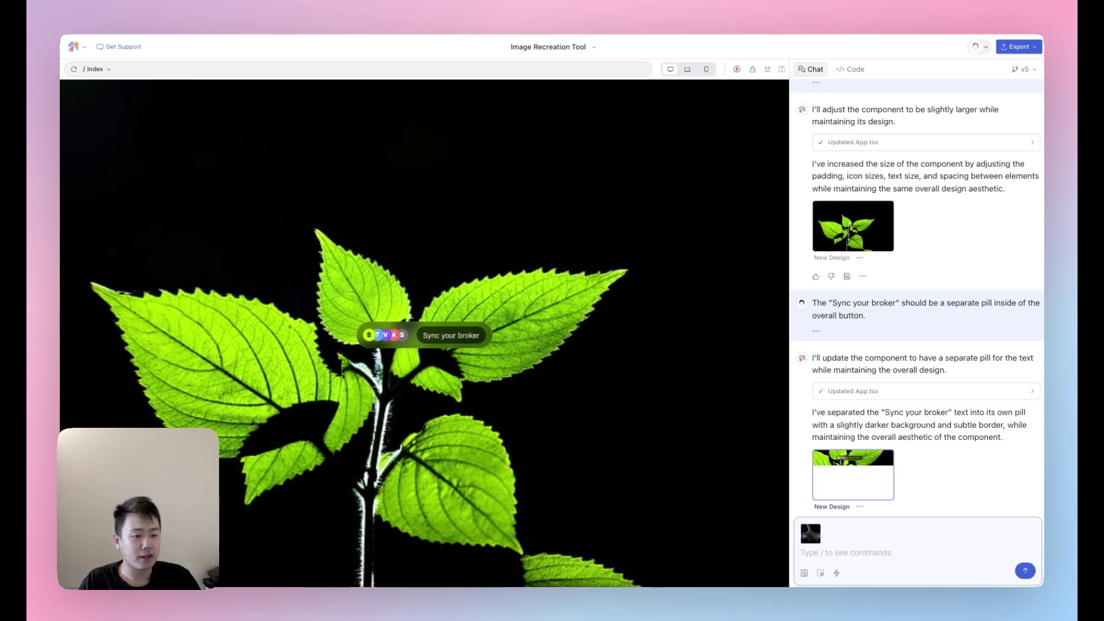
{"action": "type", "text": "The \"Sync y"}
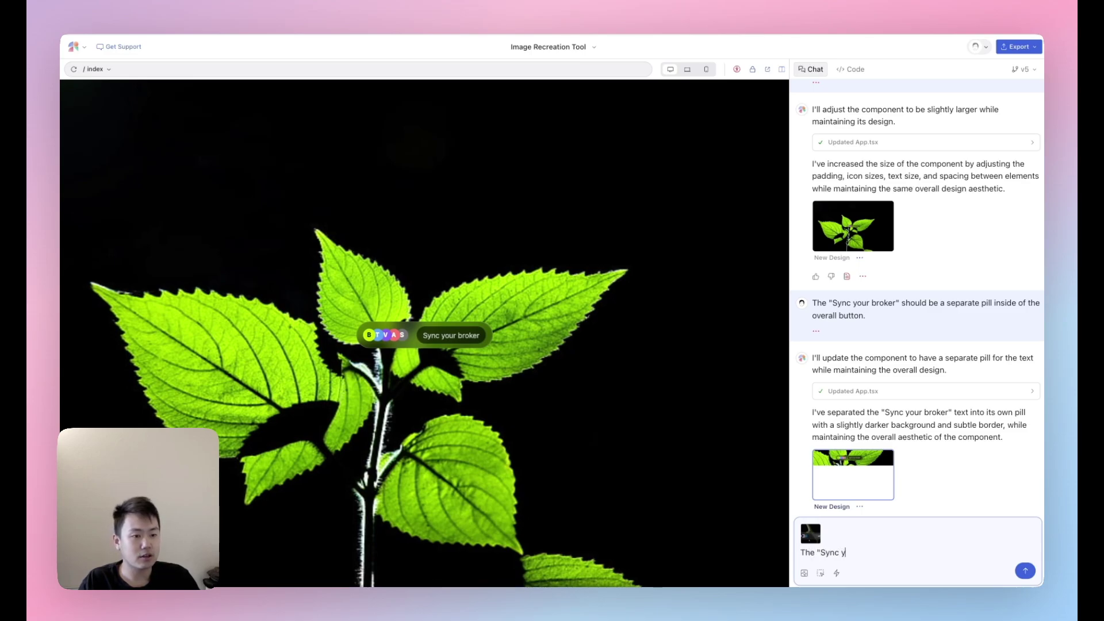
{"action": "type", "text": "our broker\" button should be lighter in"}
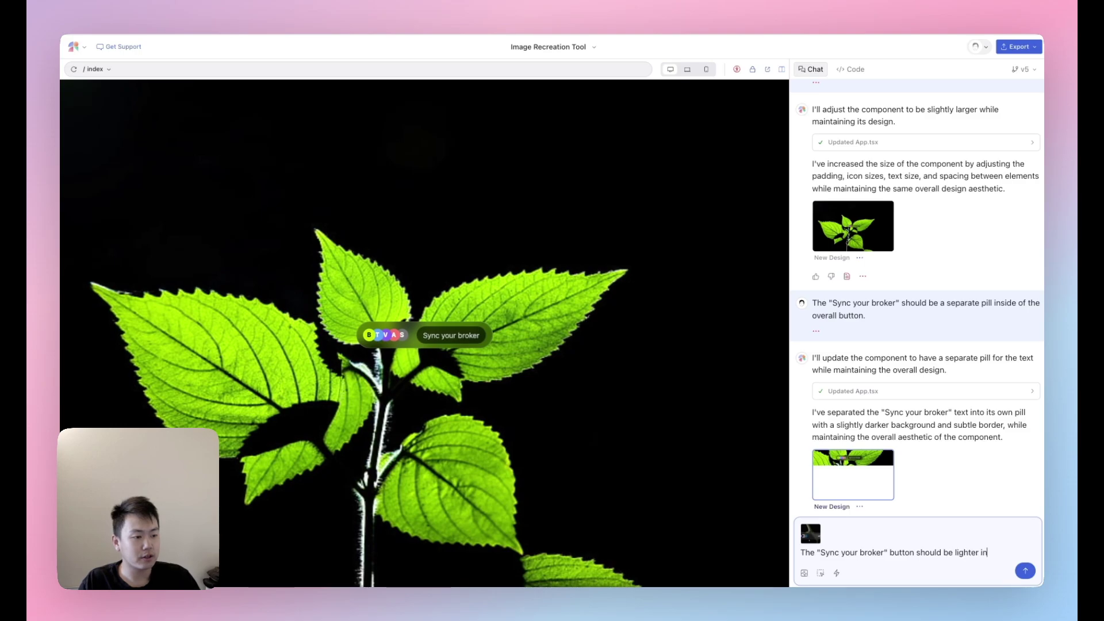
{"action": "type", "text": " tone. Maybe it should"}
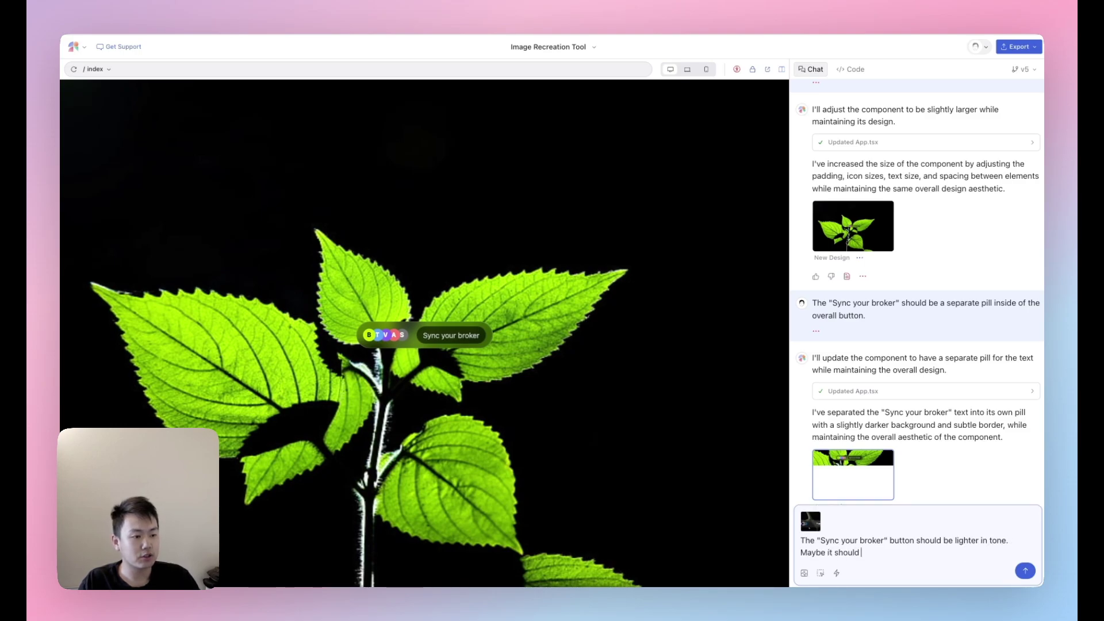
{"action": "type", "text": " have a bit of a gray gra"}
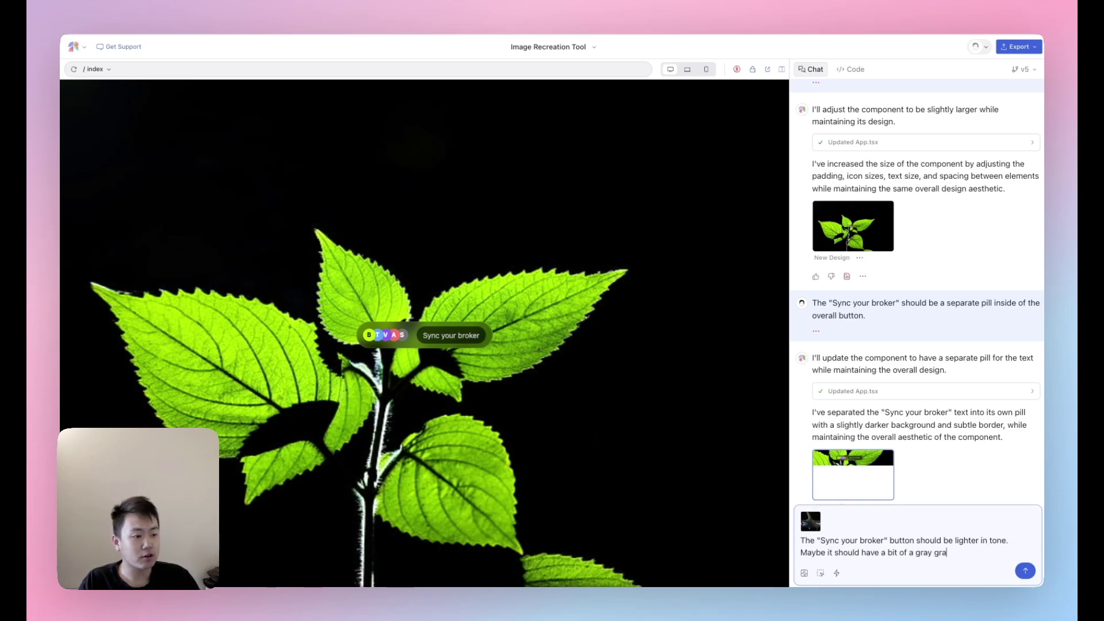
{"action": "type", "text": "dient to help make it s"}
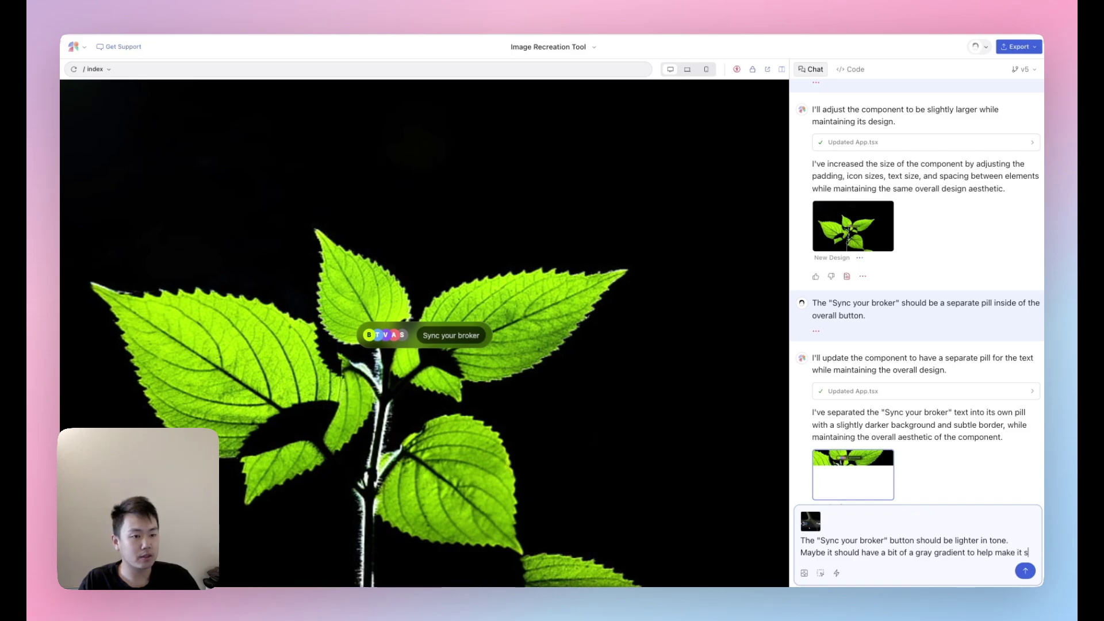
{"action": "type", "text": "tand out against hte back"}
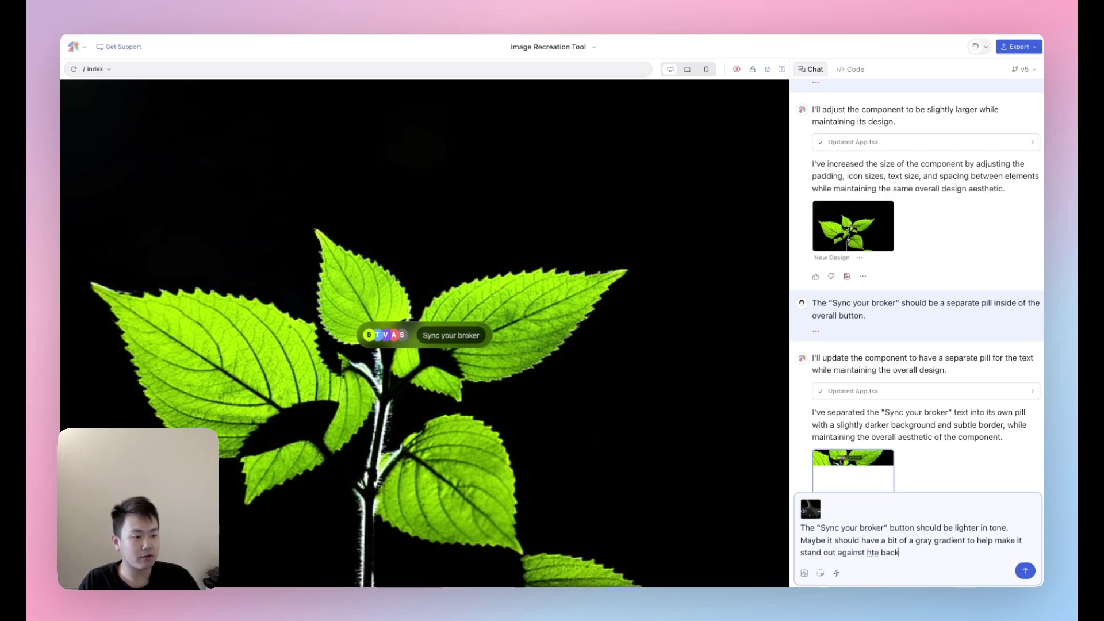
{"action": "type", "text": "he background"}
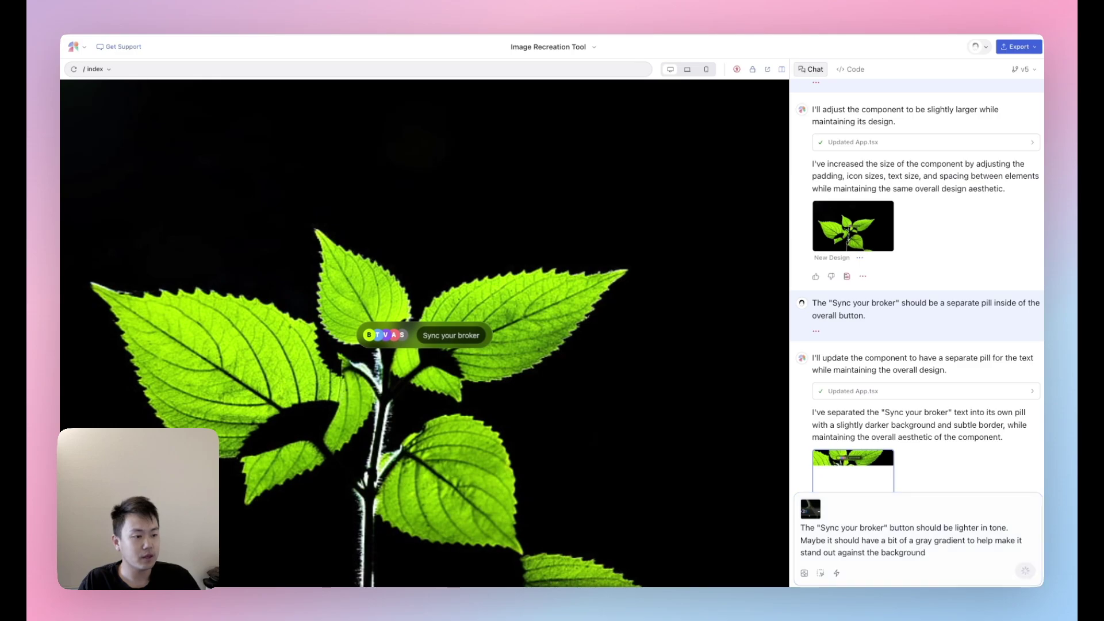
{"action": "key", "text": "Return"}
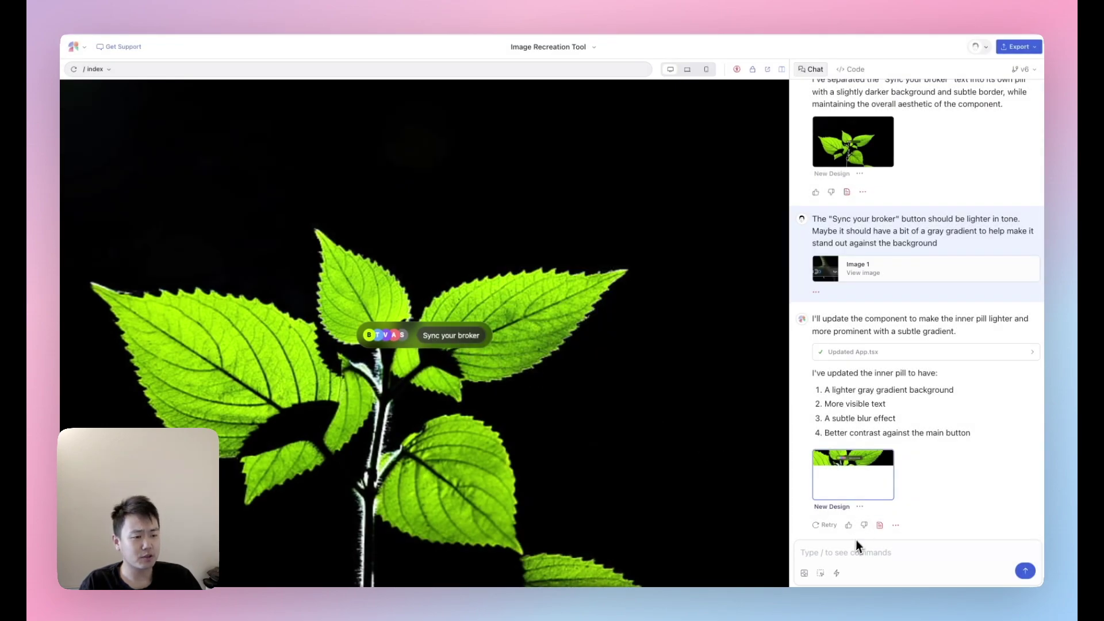
Send 'make it bigger' to enlarge the whole broker button.
{"action": "left_click", "coordinate": [850, 553]}
{"action": "type", "text": "make it bigger"}
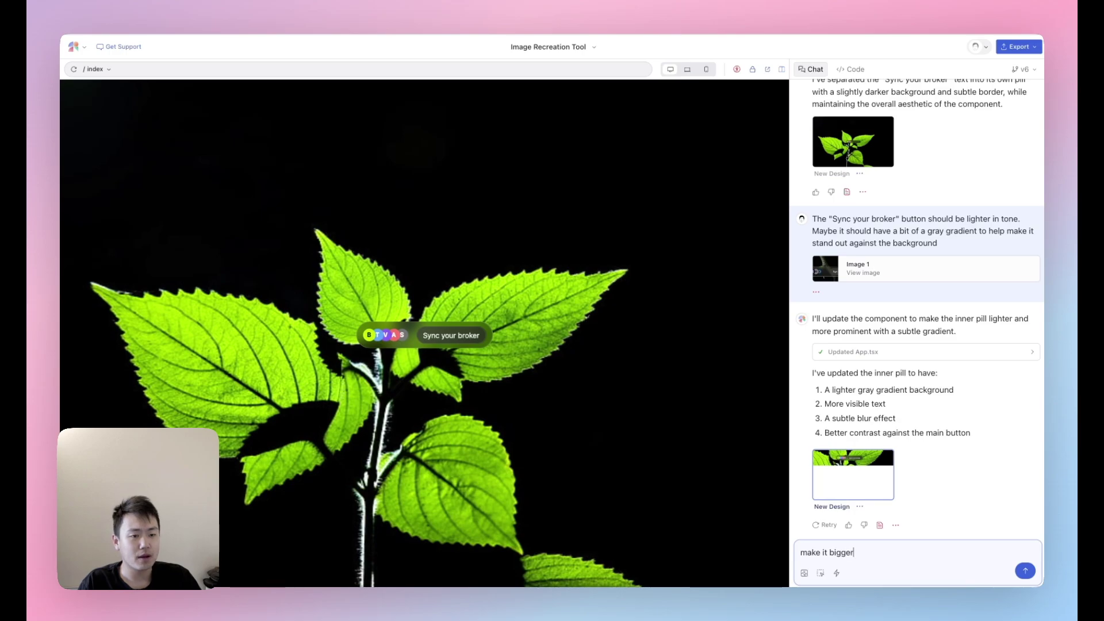
{"action": "key", "text": "Return"}
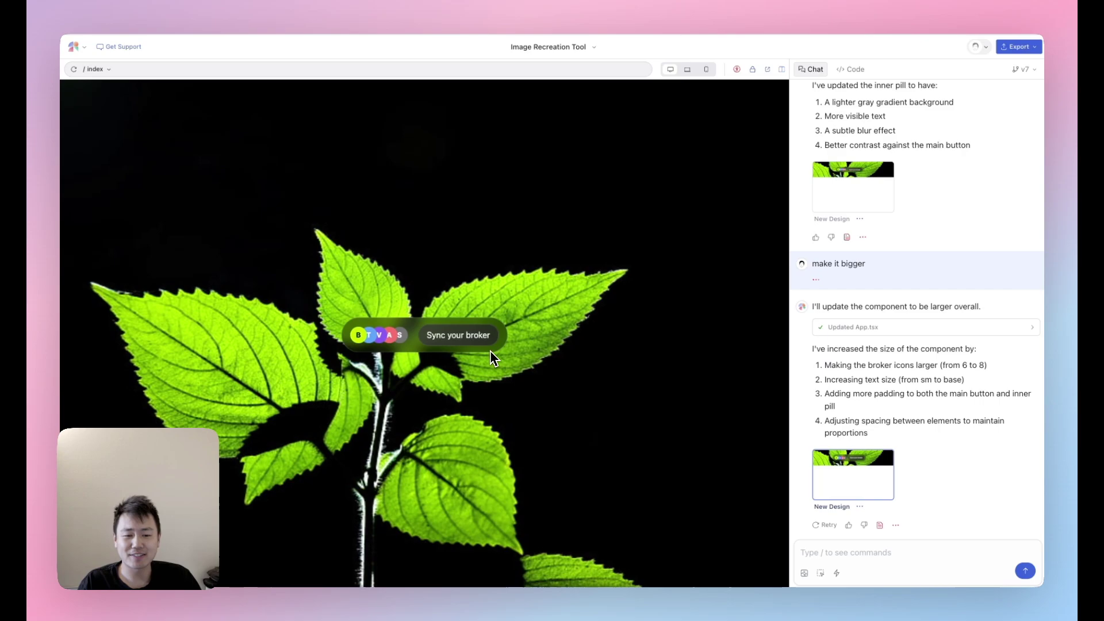
Paste and send a request for more space between the broker icons and the pill.
{"action": "key", "text": "super+v"}
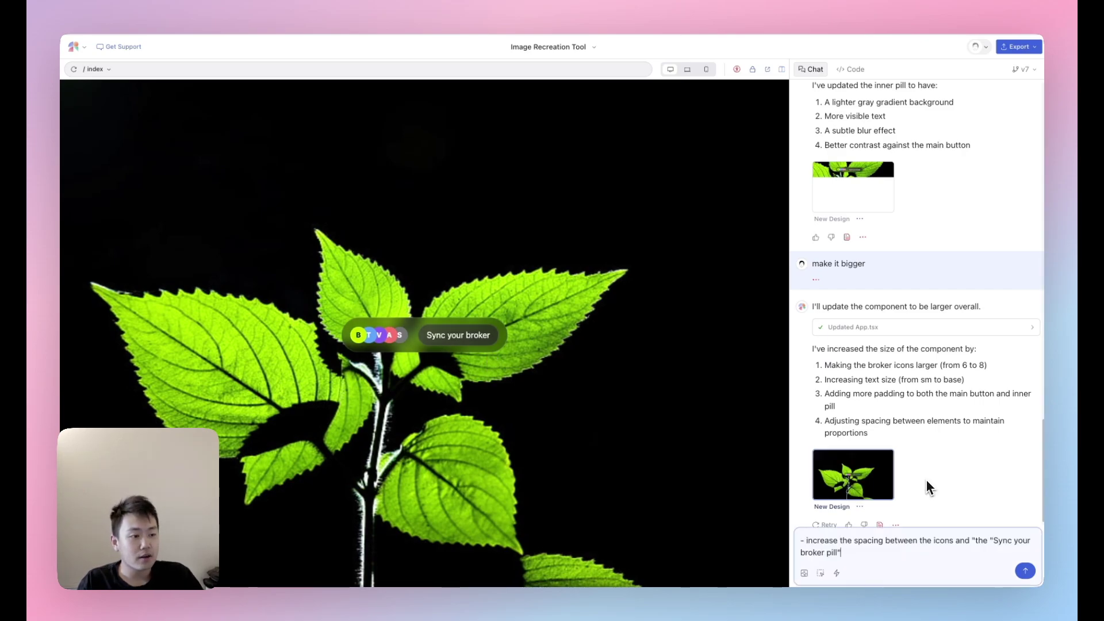
{"action": "scroll", "coordinate": [892, 284], "scroll_direction": "up", "scroll_amount": 2}
{"action": "scroll", "coordinate": [894, 309], "scroll_direction": "up", "scroll_amount": 3}
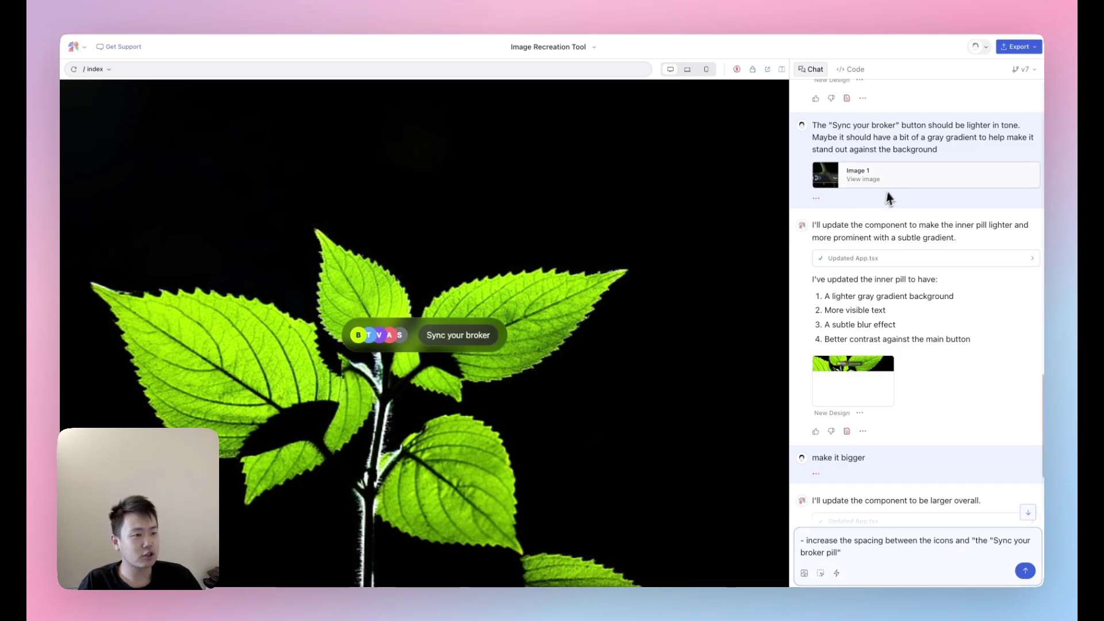
{"action": "left_click", "coordinate": [862, 176]}
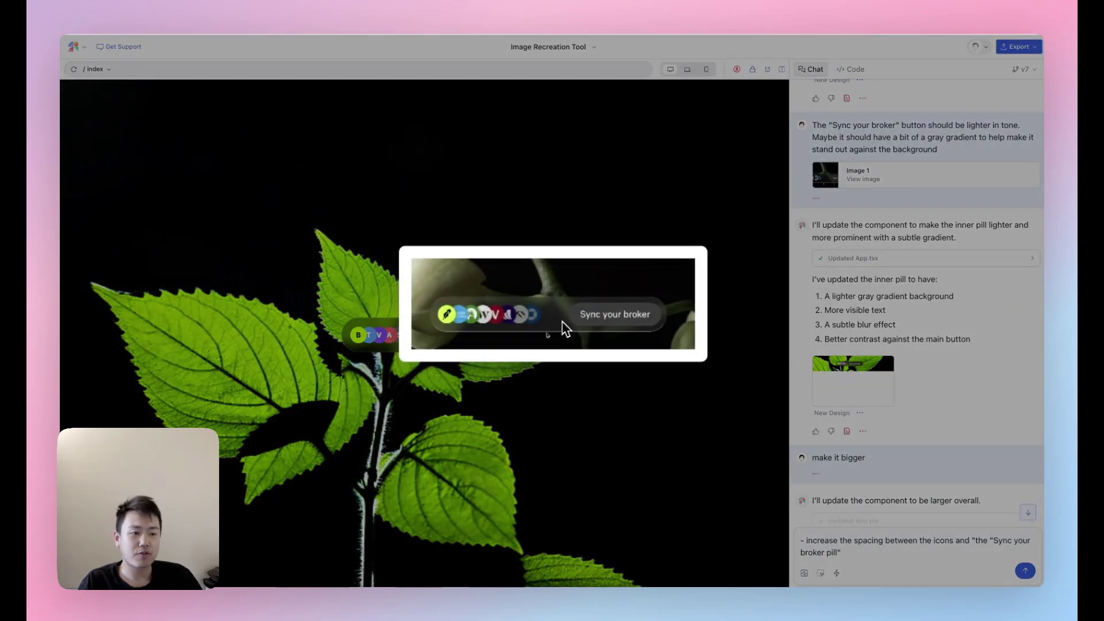
{"action": "left_click", "coordinate": [605, 371]}
{"action": "scroll", "coordinate": [918, 461], "scroll_direction": "down", "scroll_amount": 4}
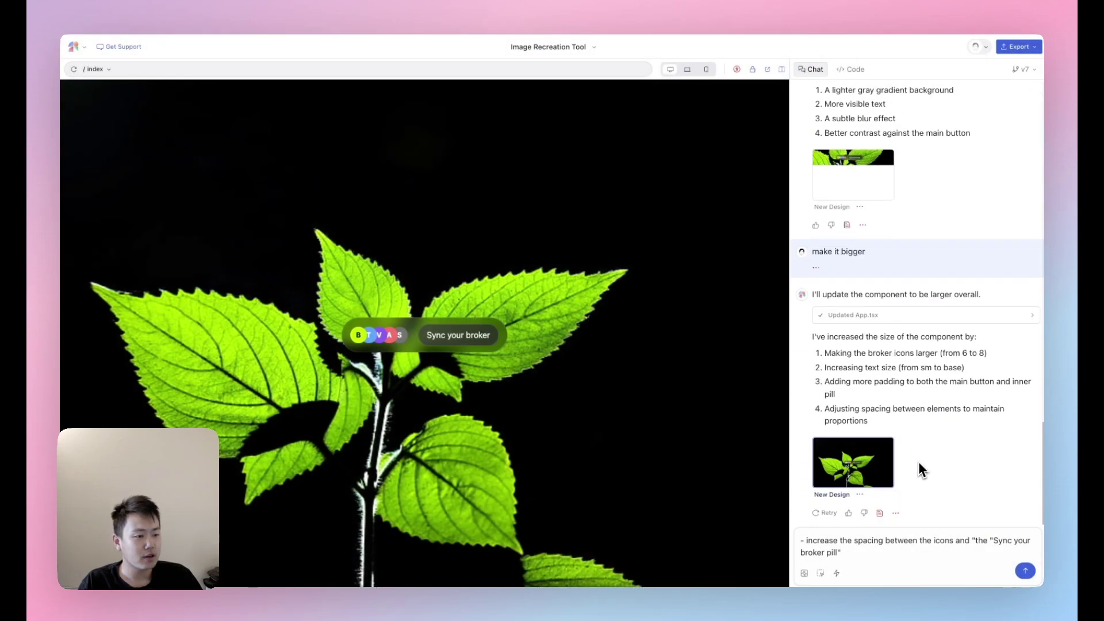
{"action": "left_click", "coordinate": [860, 556]}
{"action": "key", "text": "Return"}
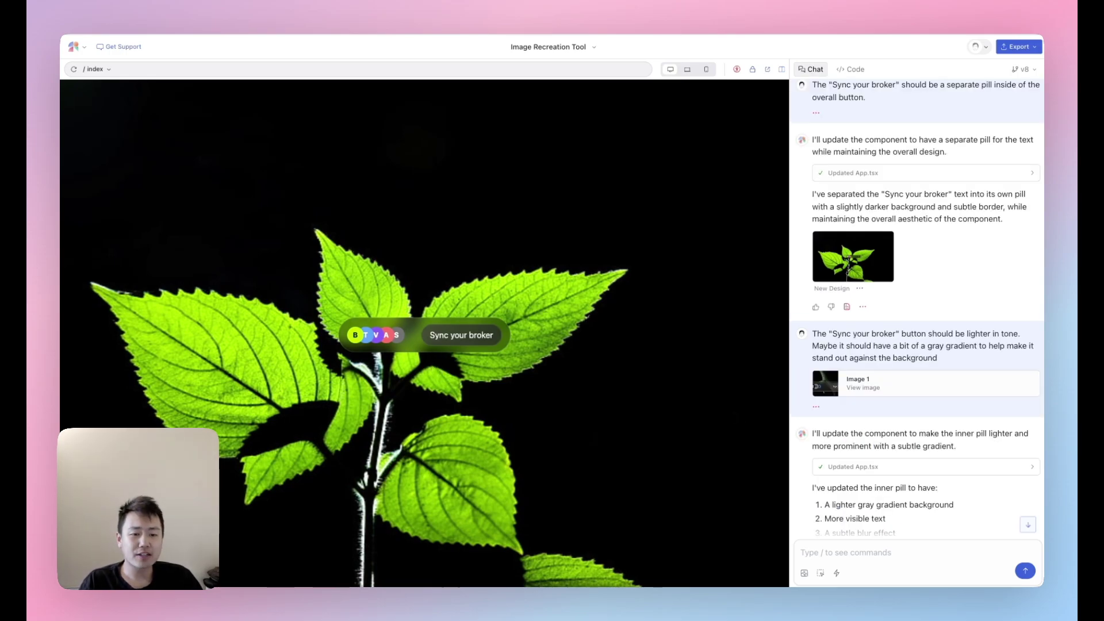
Enlarge the attached reference image to compare it with the current button.
{"action": "left_click", "coordinate": [824, 392]}
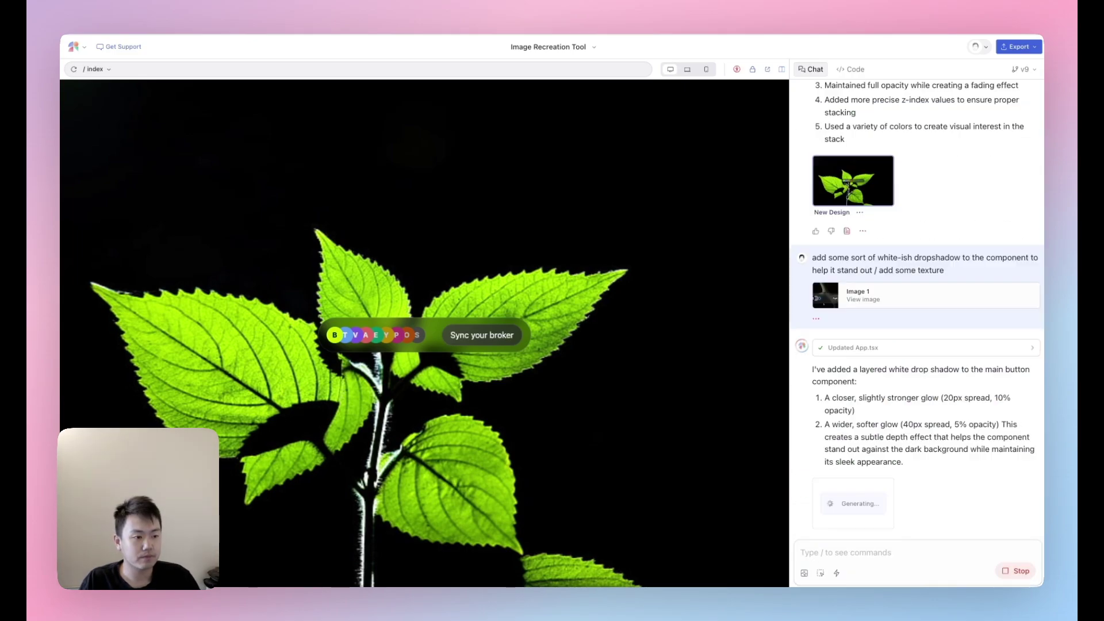
Review the earlier 'add more icons' request and compare the result against the enlarged reference.
{"action": "scroll", "coordinate": [897, 397], "scroll_direction": "up", "scroll_amount": 5}
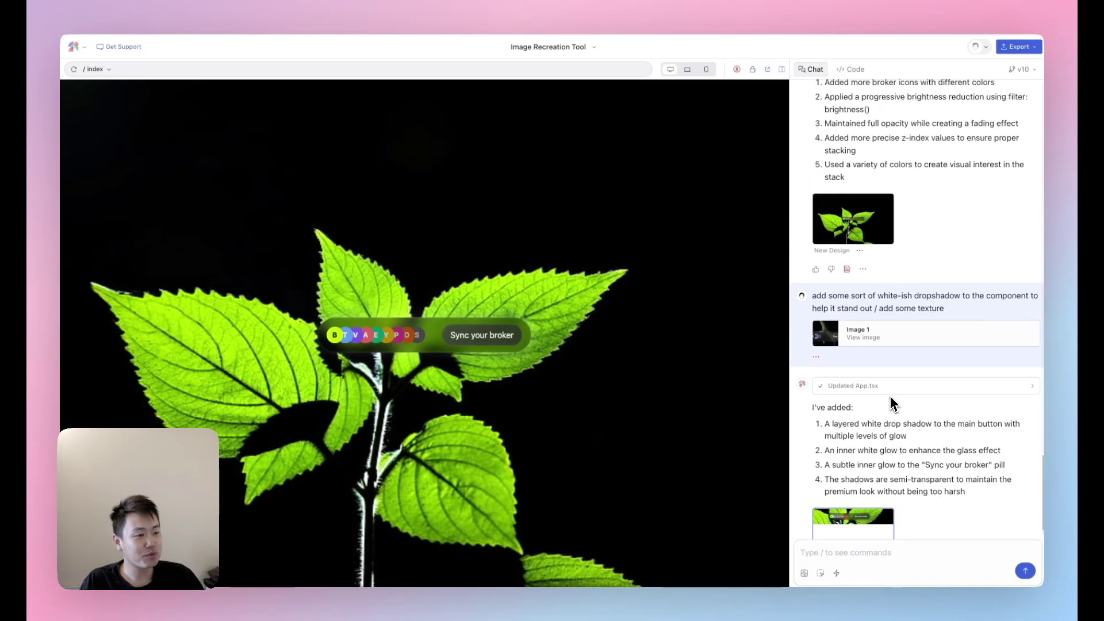
{"action": "scroll", "coordinate": [920, 396], "scroll_direction": "up", "scroll_amount": 3}
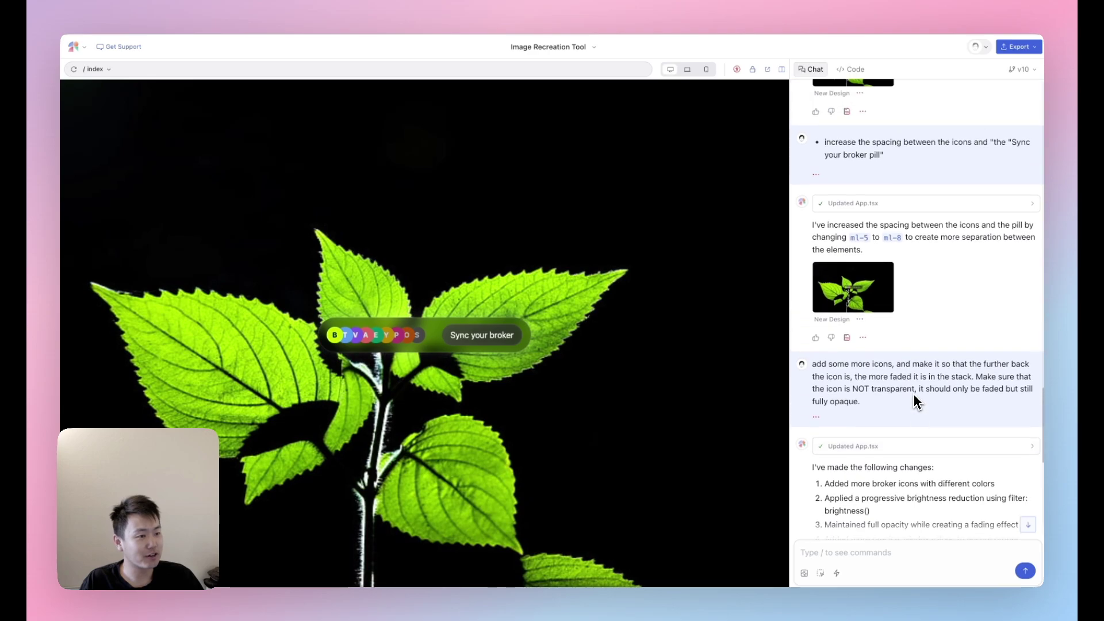
{"action": "left_click_drag", "start_coordinate": [884, 401], "coordinate": [815, 368]}
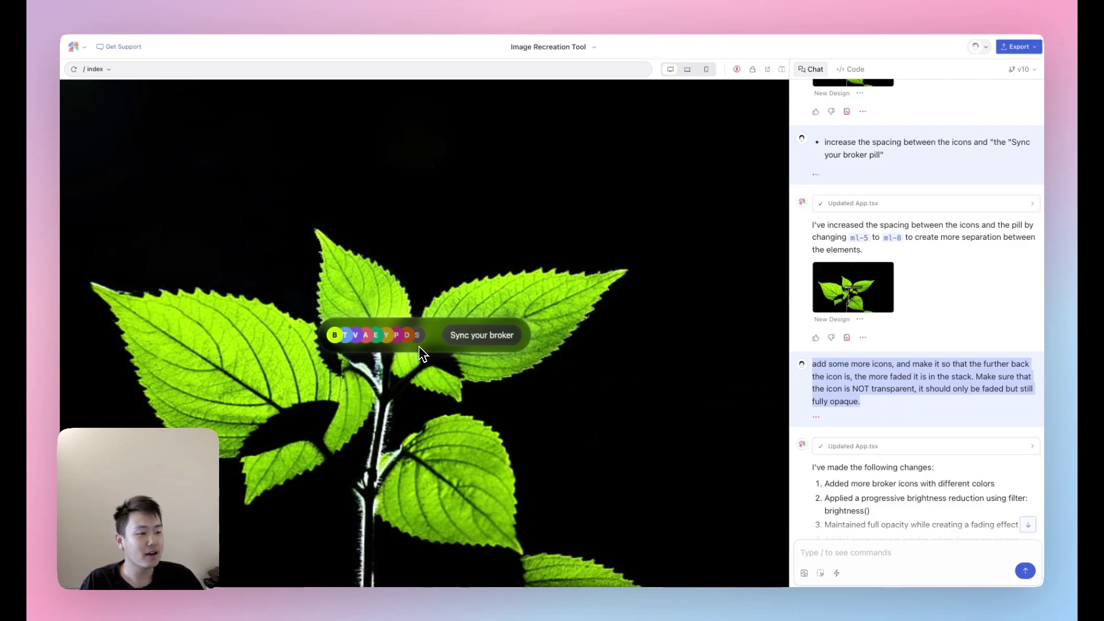
{"action": "left_click", "coordinate": [934, 410]}
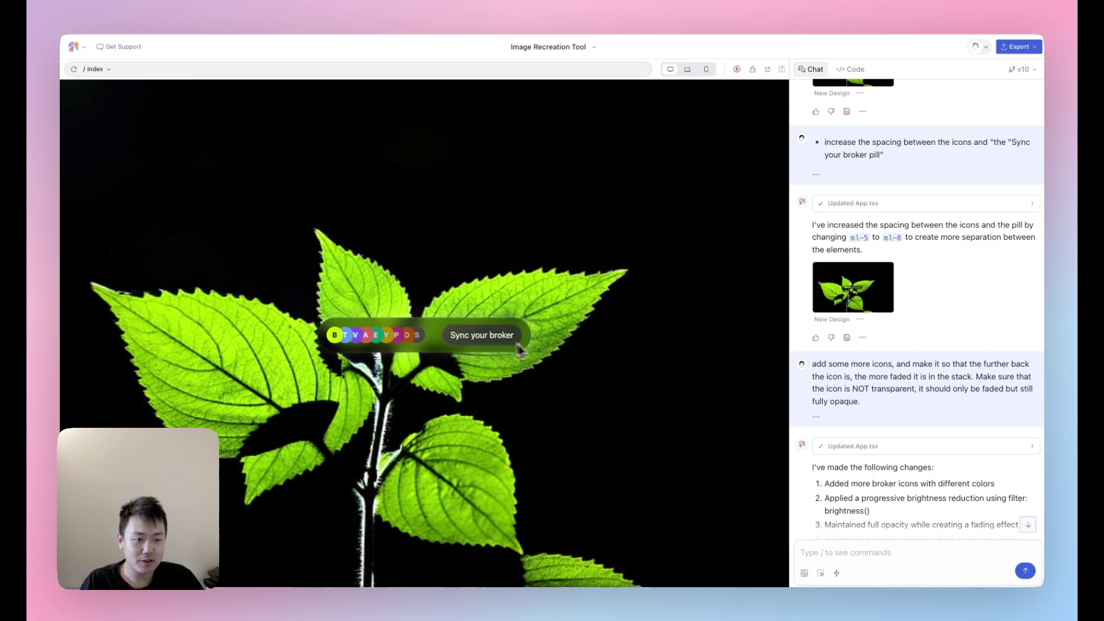
{"action": "scroll", "coordinate": [913, 259], "scroll_direction": "down", "scroll_amount": 10}
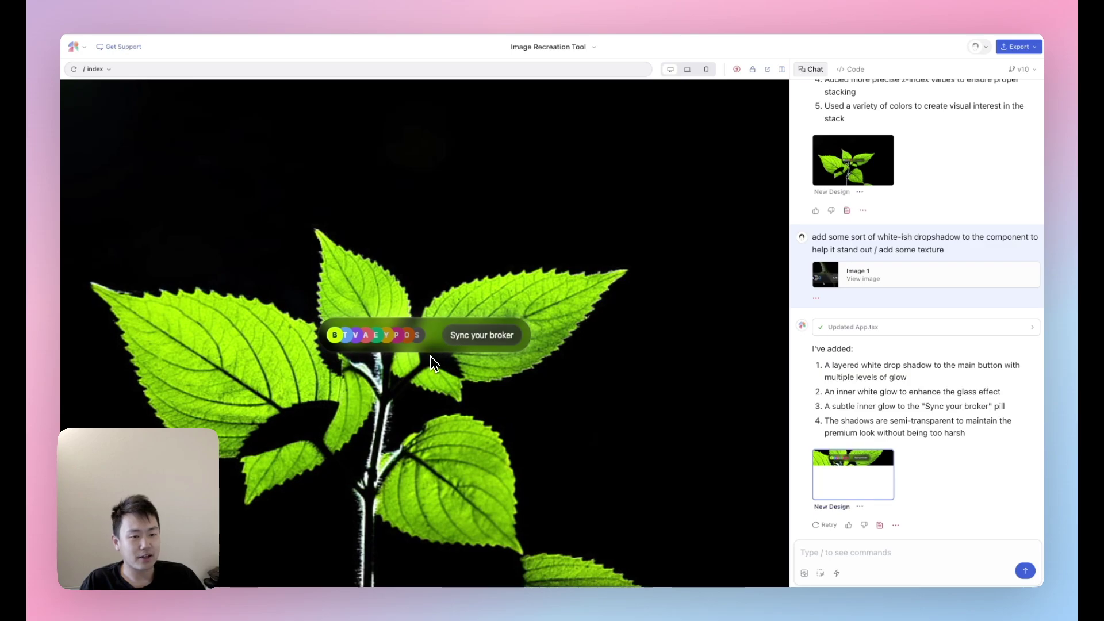
{"action": "left_click", "coordinate": [827, 275]}
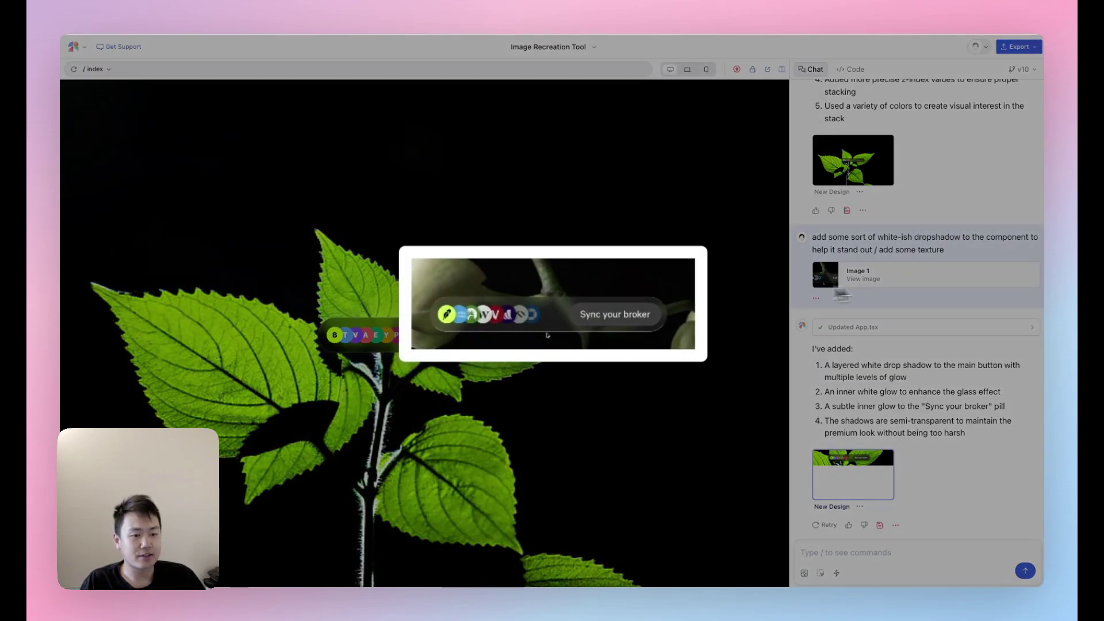
{"action": "left_click", "coordinate": [575, 401]}
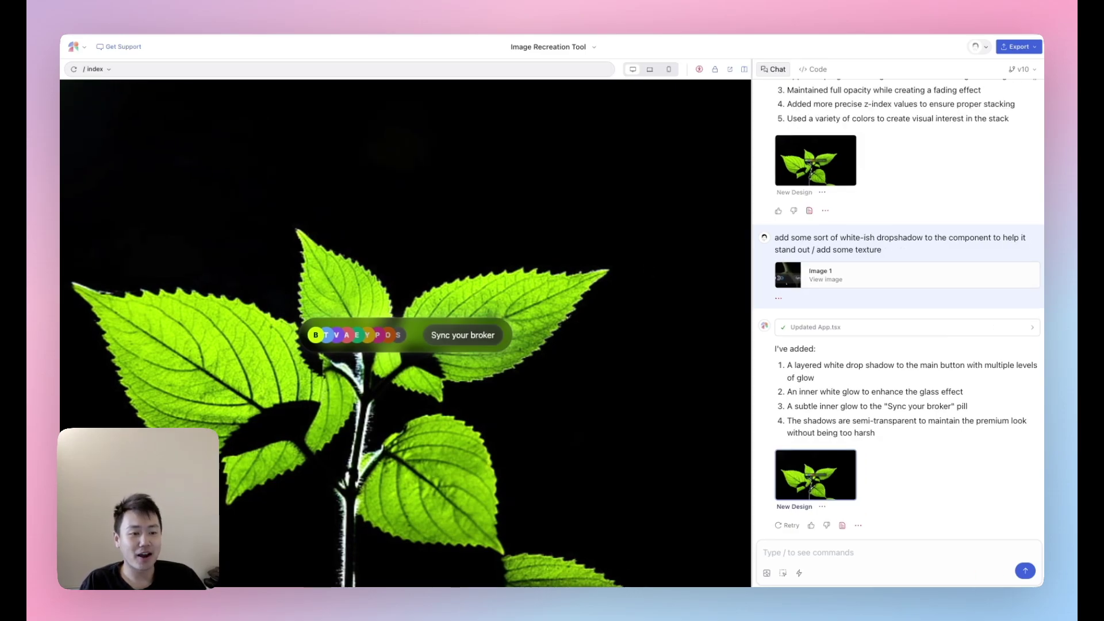
Review the version 10 App.tsx code for the button's layered white boxShadow and icon brightness filters.
{"action": "left_click", "coordinate": [814, 69]}
{"action": "left_click", "coordinate": [925, 219]}
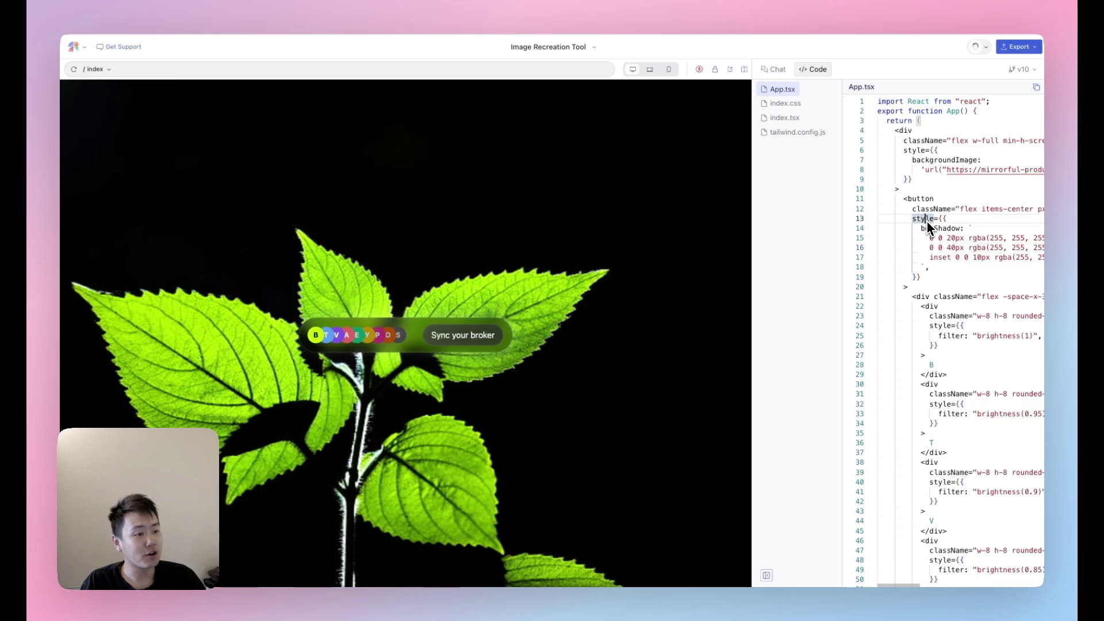
{"action": "scroll", "coordinate": [954, 280], "scroll_direction": "down", "scroll_amount": 10}
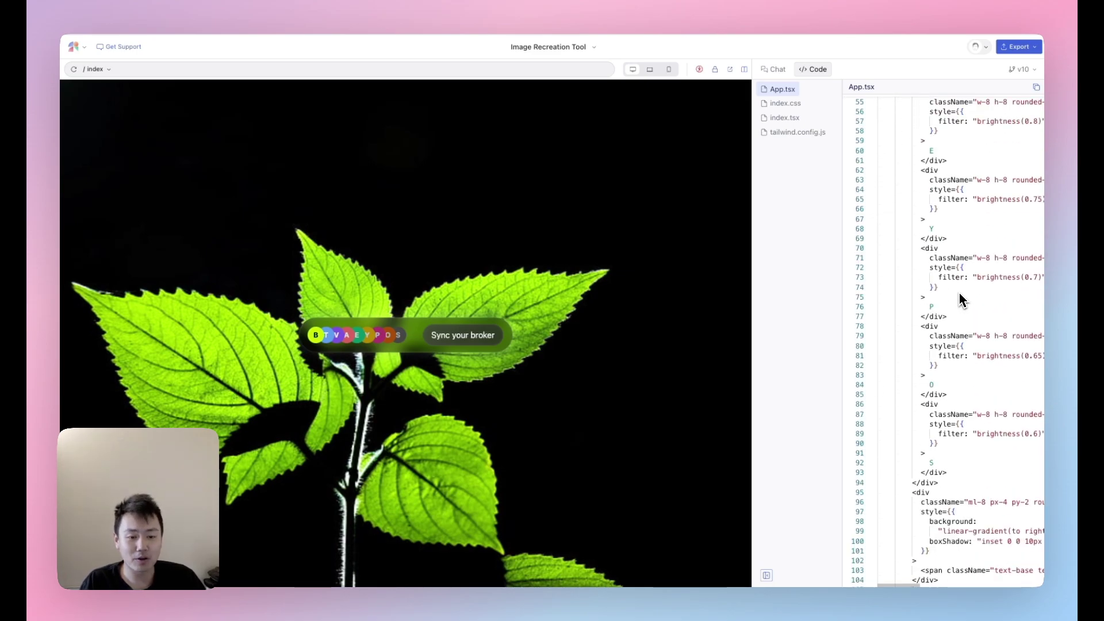
{"action": "scroll", "coordinate": [961, 310], "scroll_direction": "down", "scroll_amount": 3}
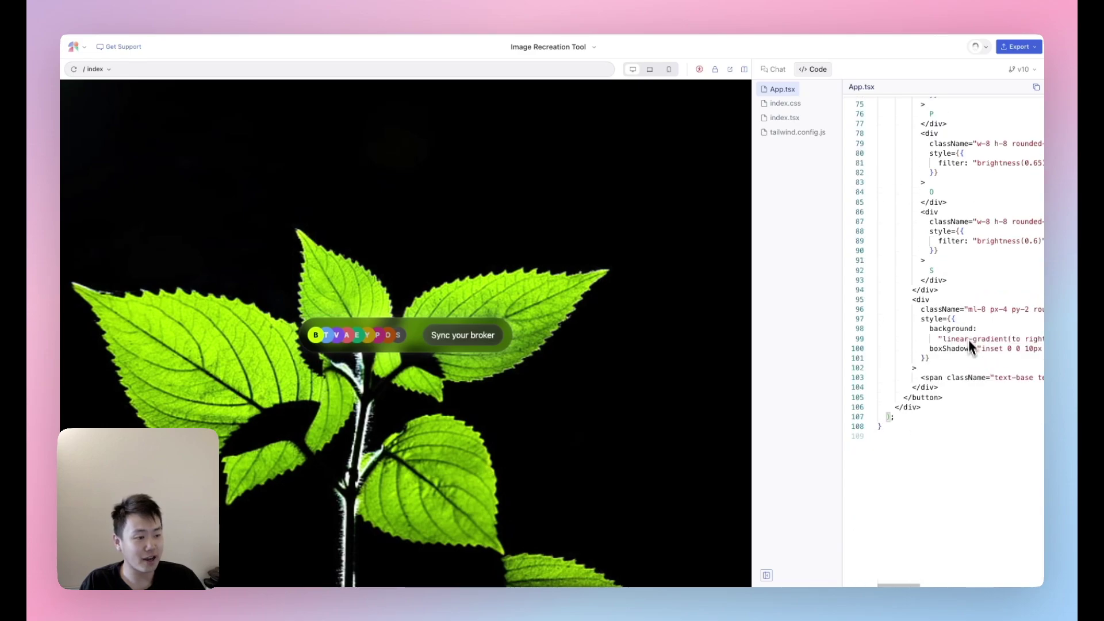
{"action": "scroll", "coordinate": [968, 345], "scroll_direction": "up", "scroll_amount": 7}
{"action": "scroll", "coordinate": [974, 368], "scroll_direction": "up", "scroll_amount": 5}
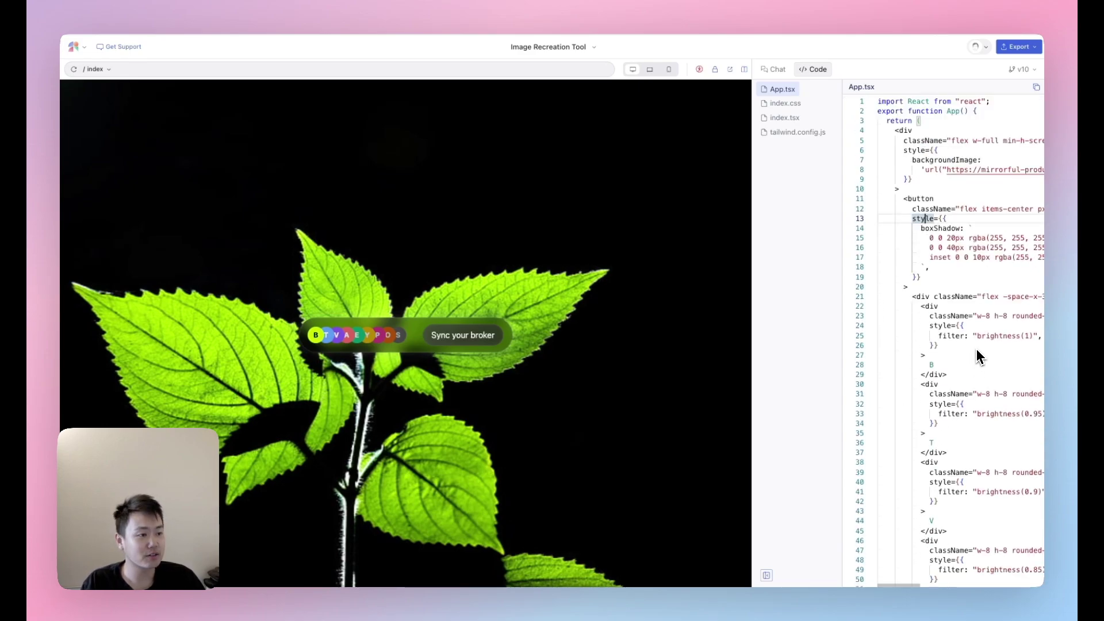
Check the project's Export options and close them without exporting, then scroll further through the code.
{"action": "left_click", "coordinate": [1019, 46]}
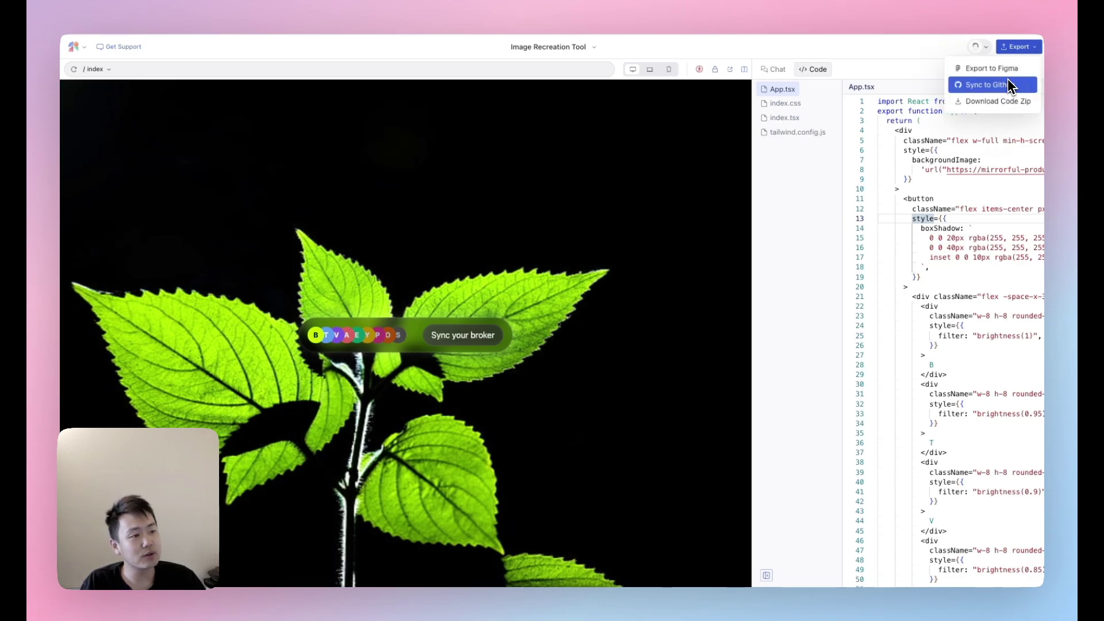
{"action": "left_click", "coordinate": [975, 184]}
{"action": "scroll", "coordinate": [968, 310], "scroll_direction": "down", "scroll_amount": 1}
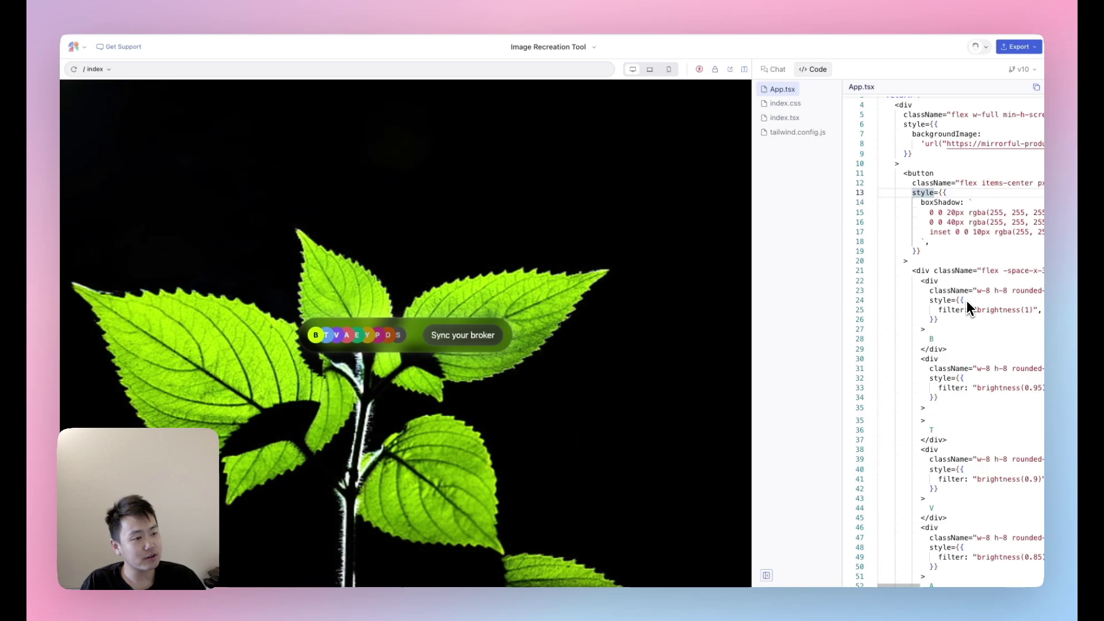
{"action": "scroll", "coordinate": [968, 311], "scroll_direction": "down", "scroll_amount": 2}
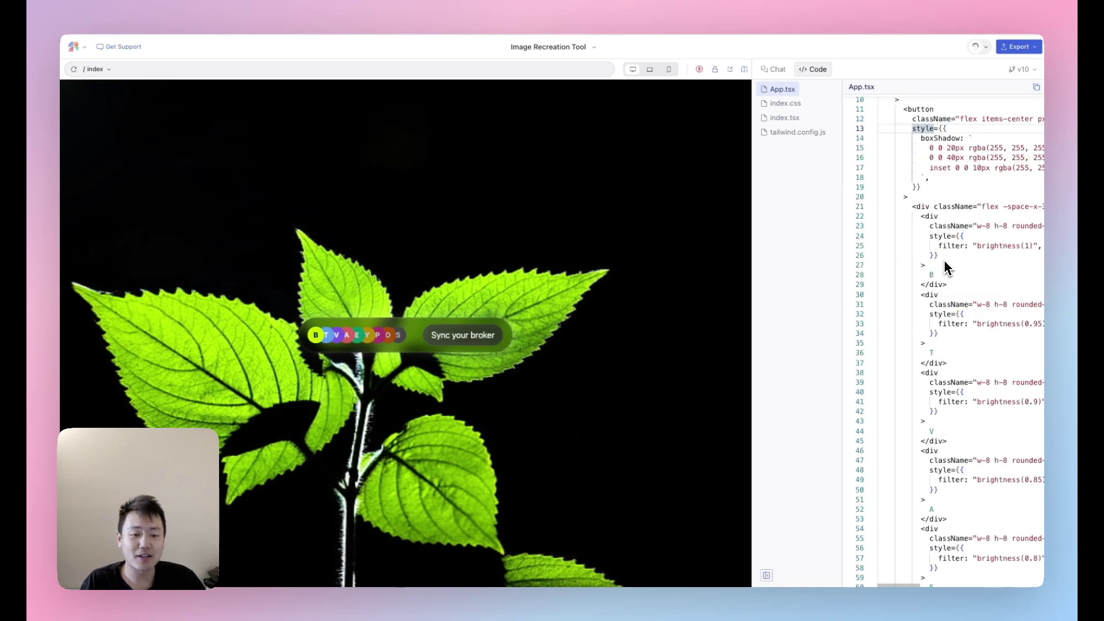
{"action": "left_click", "coordinate": [773, 69]}
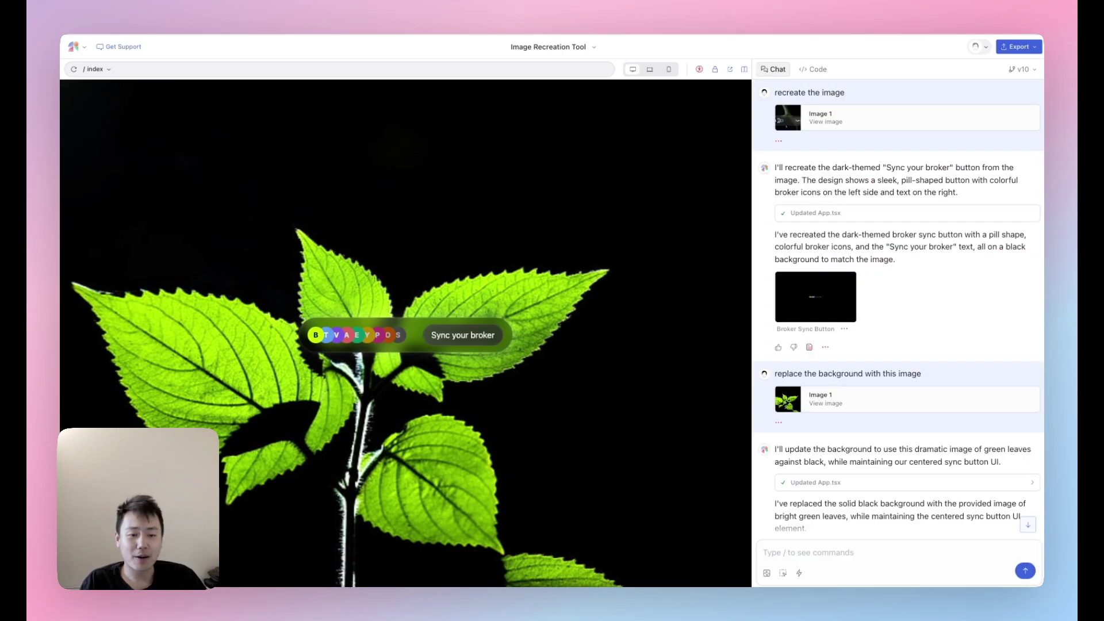